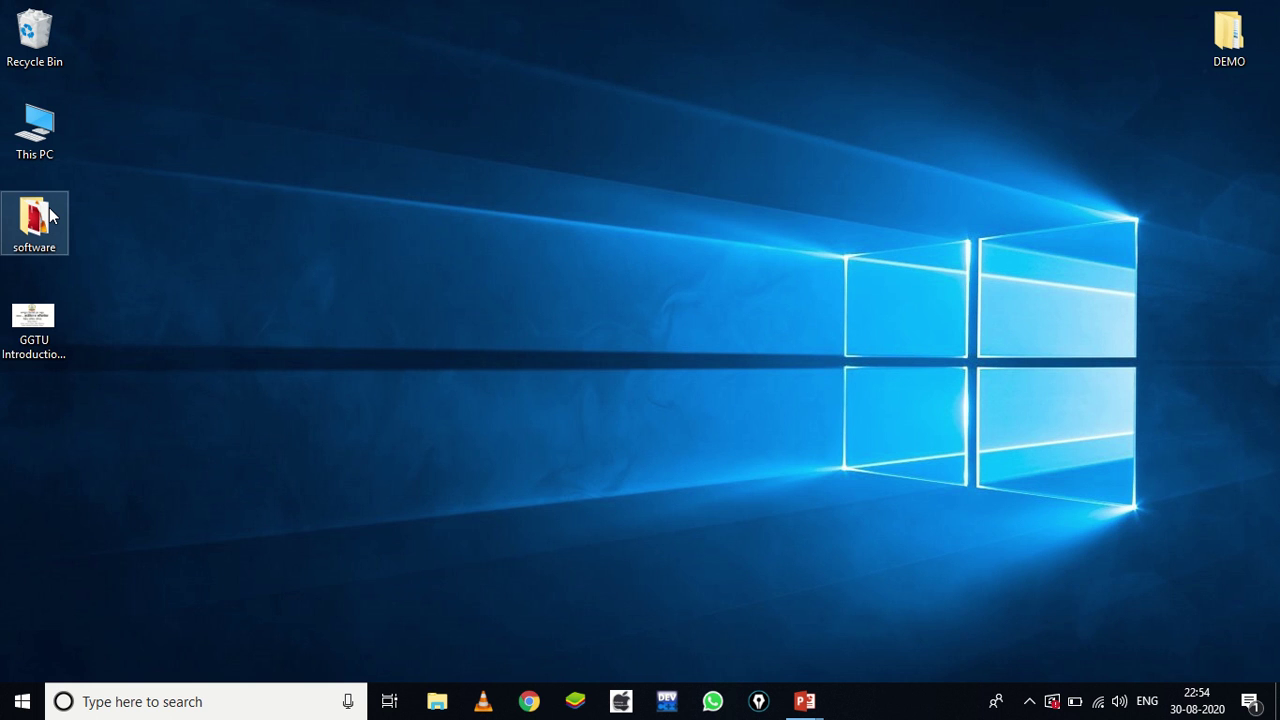
# Search Windows for "contro" and open the Control Panel
pyautogui.moveTo(50, 215)
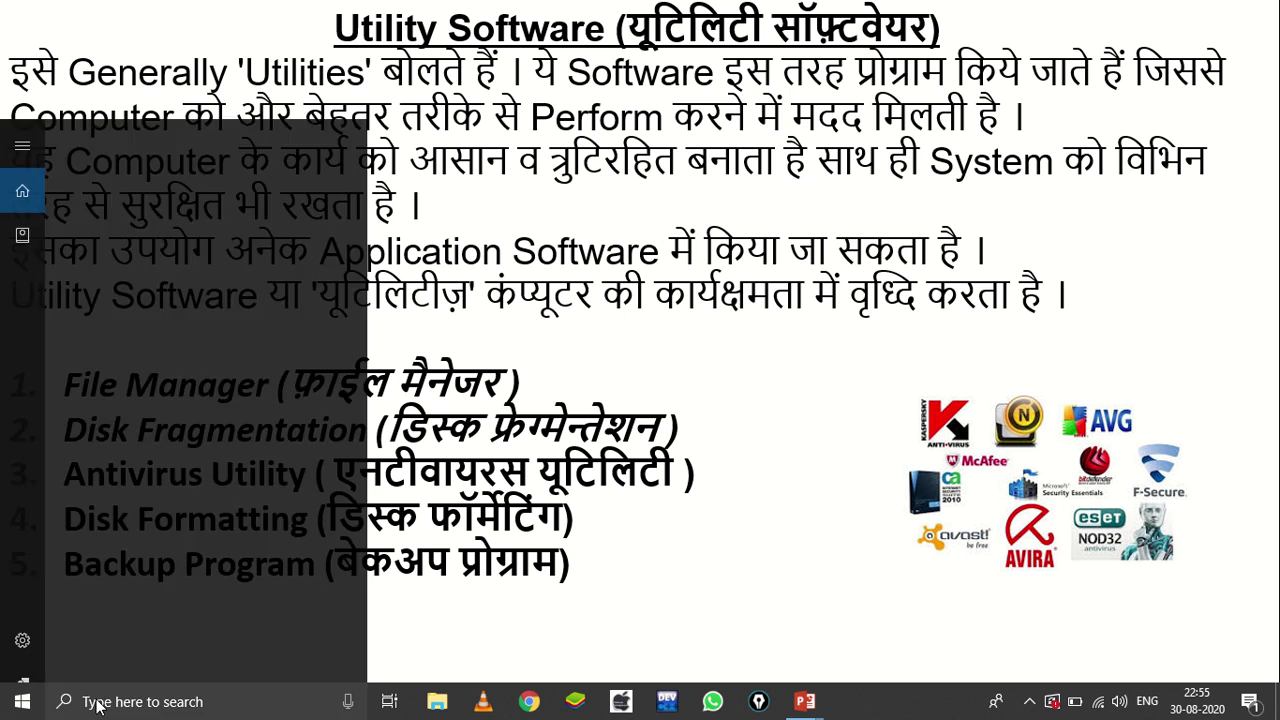
pyautogui.click(95, 701)
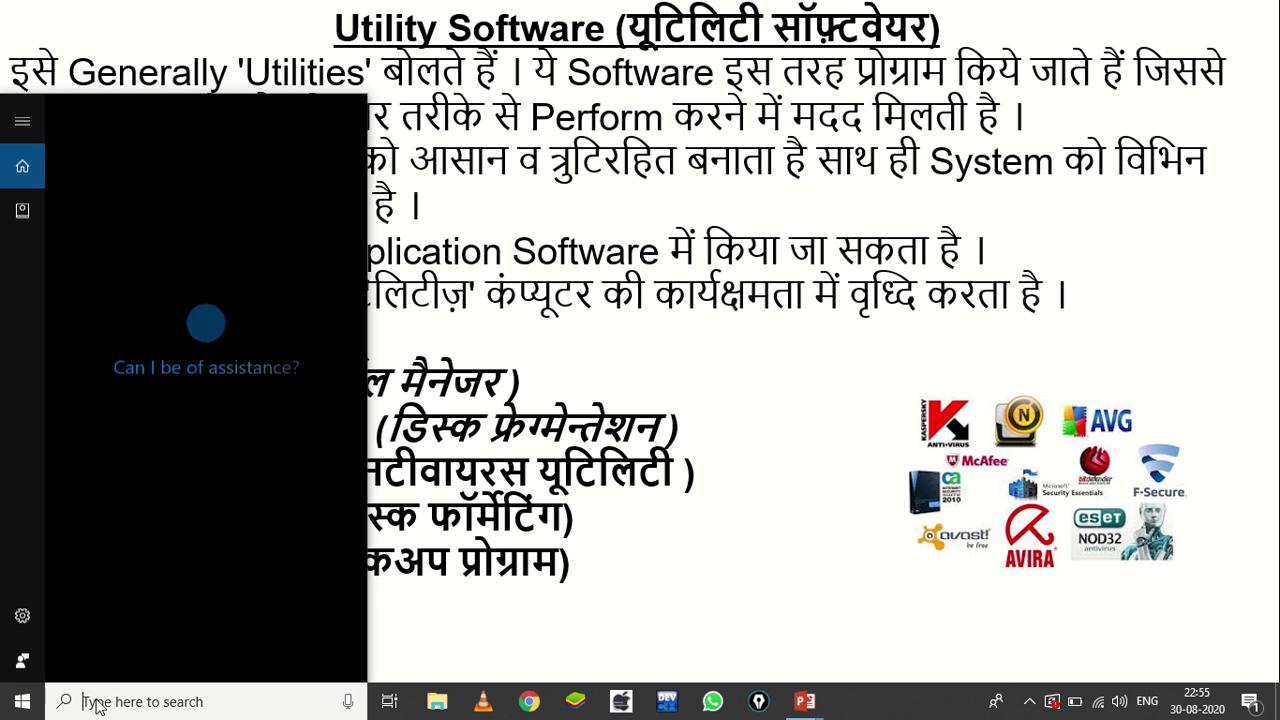
pyautogui.write('con')
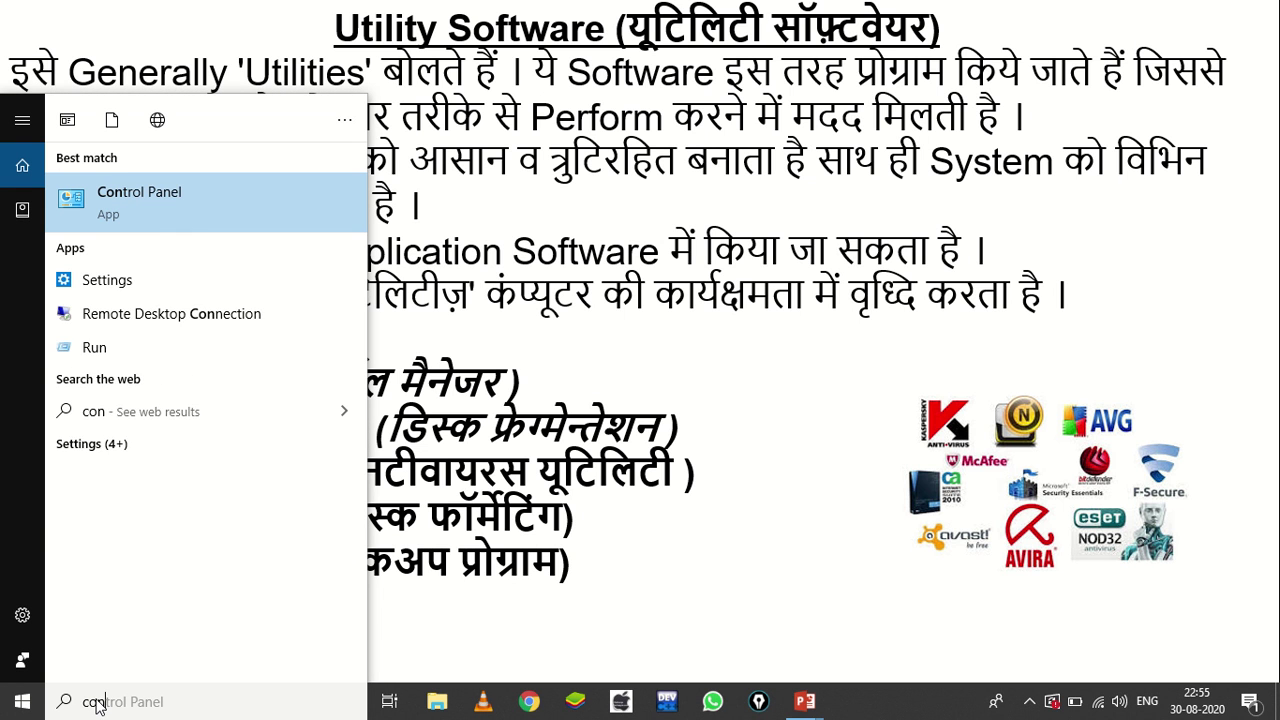
pyautogui.write('tro')
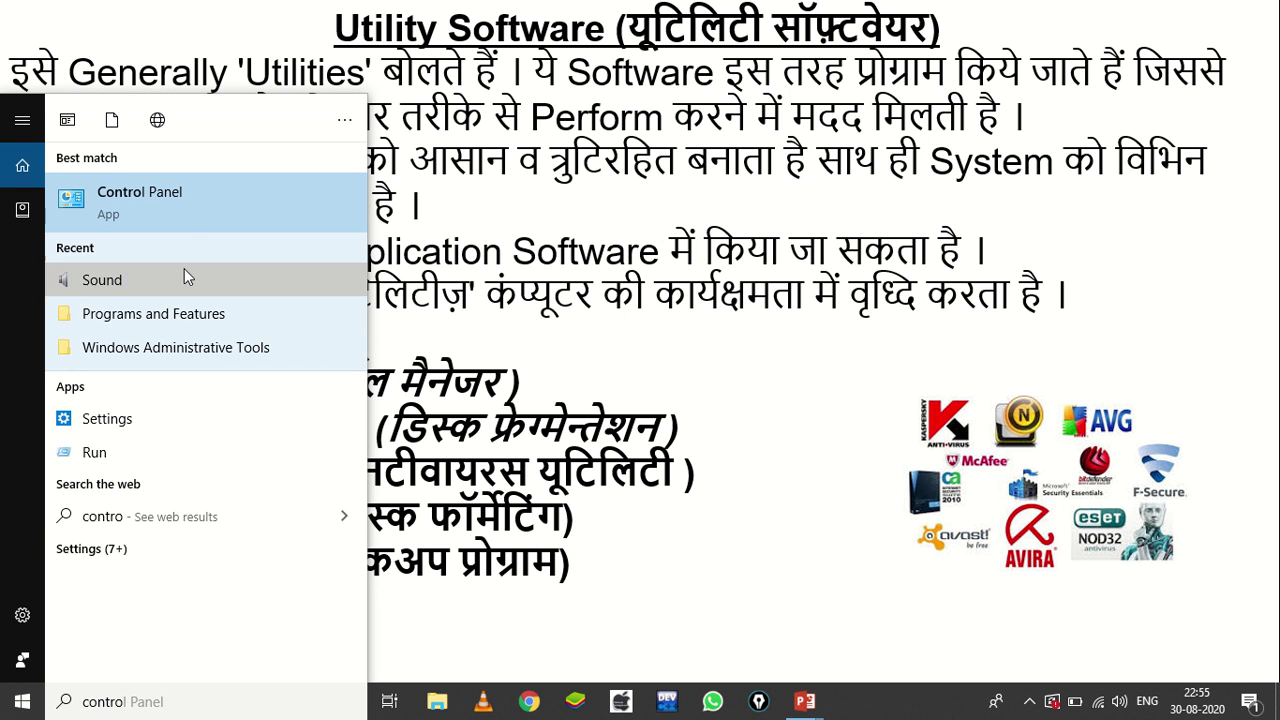
pyautogui.click(180, 217)
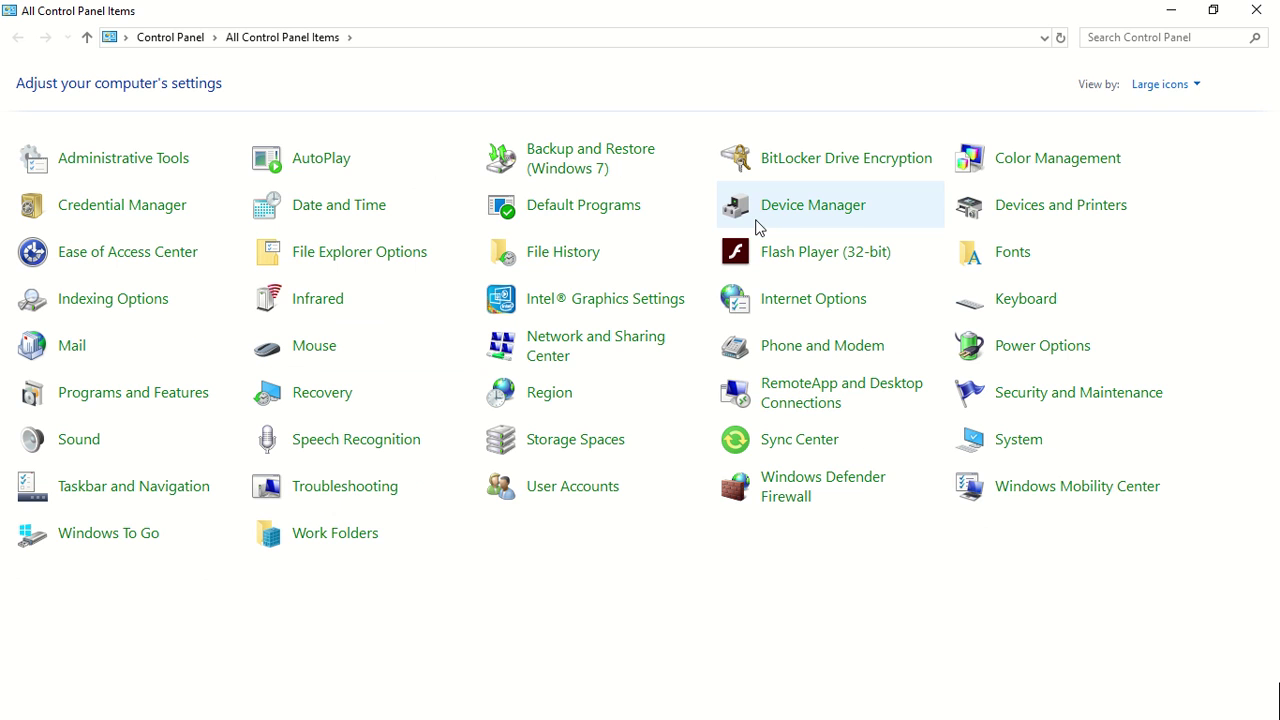
# Switch the Control Panel view to Category and back to Large icons
pyautogui.click(1190, 87)
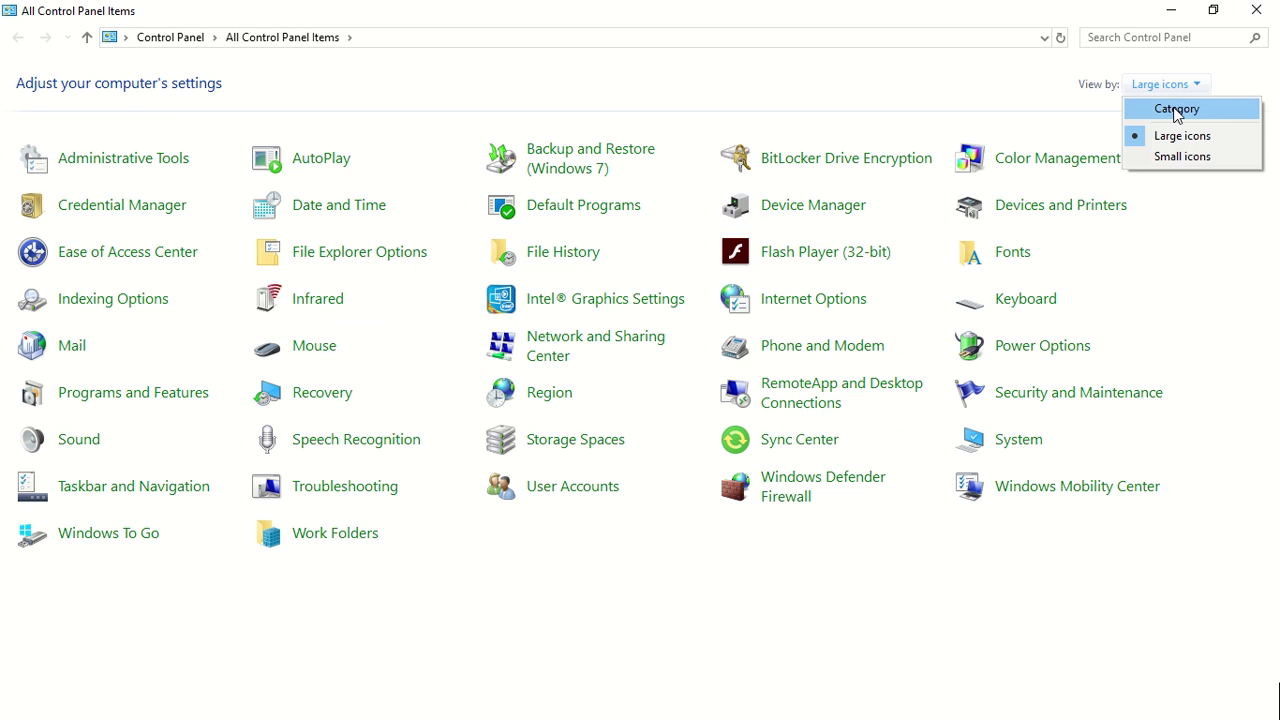
pyautogui.click(1176, 110)
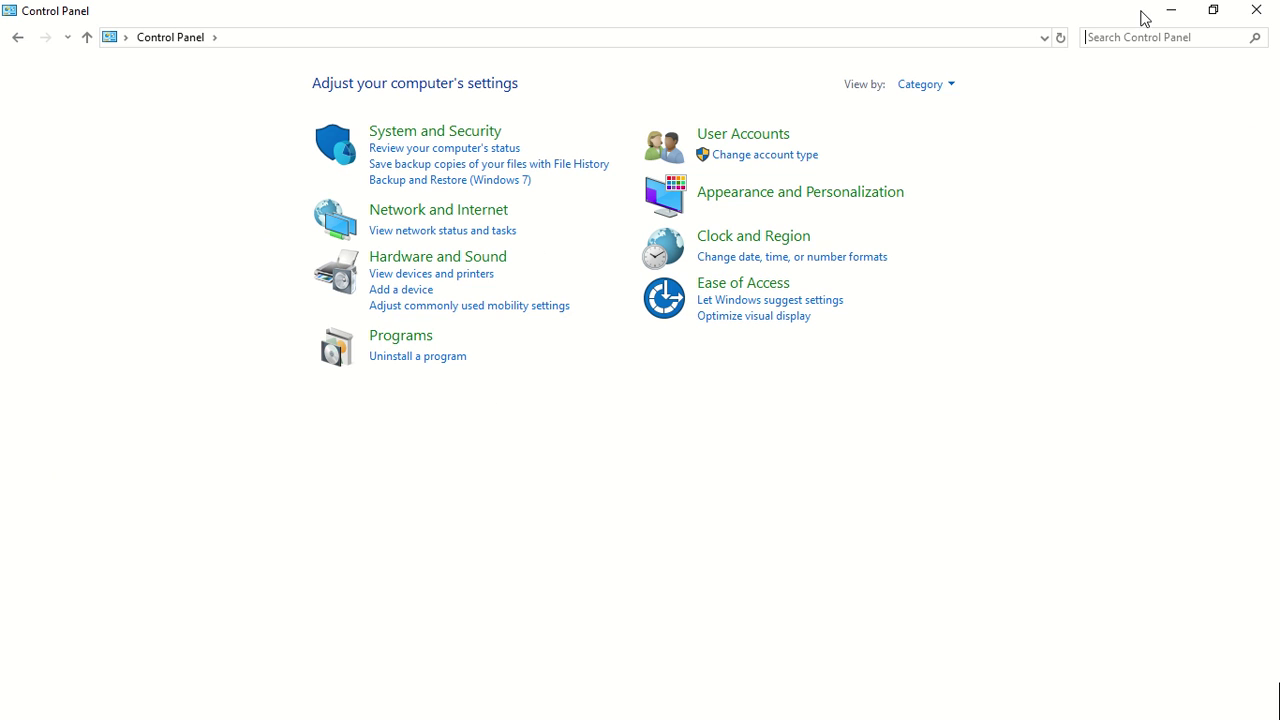
pyautogui.click(950, 88)
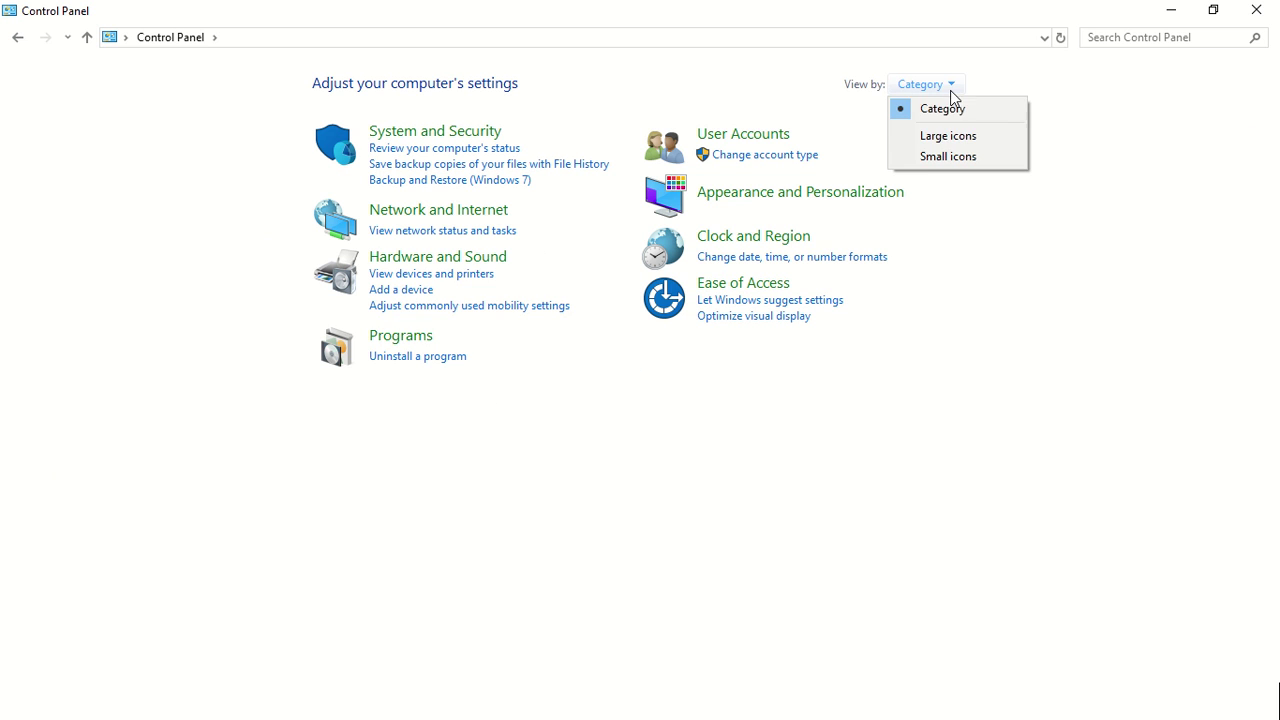
pyautogui.click(975, 137)
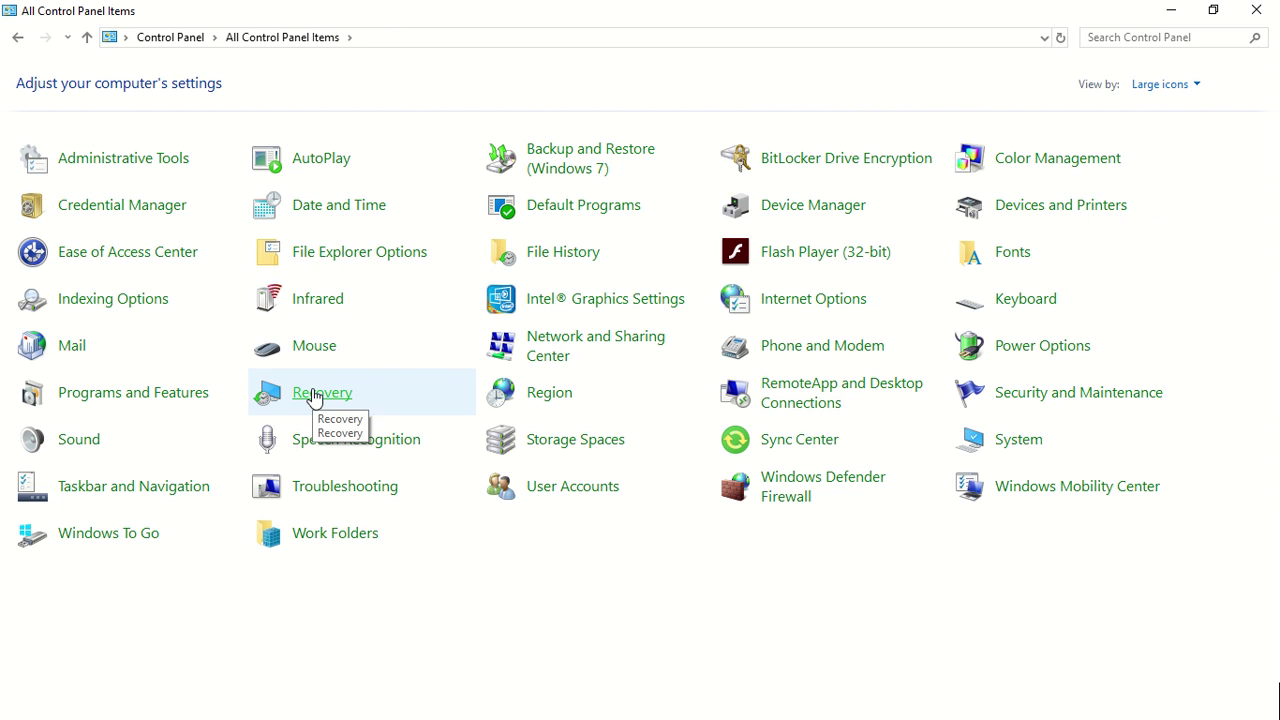
# Uninstall Adobe Acrobat Reader DC through Programs and Features, moving the installer progress window aside
pyautogui.click(161, 403)
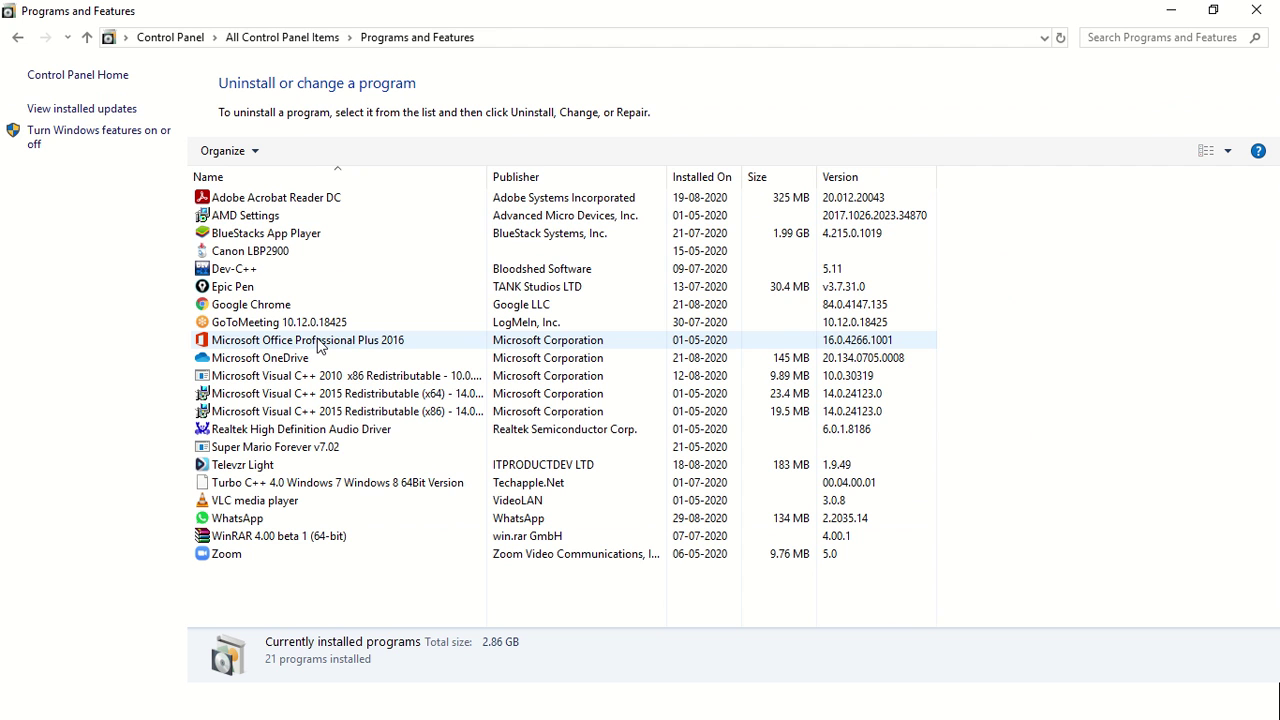
pyautogui.click(263, 204)
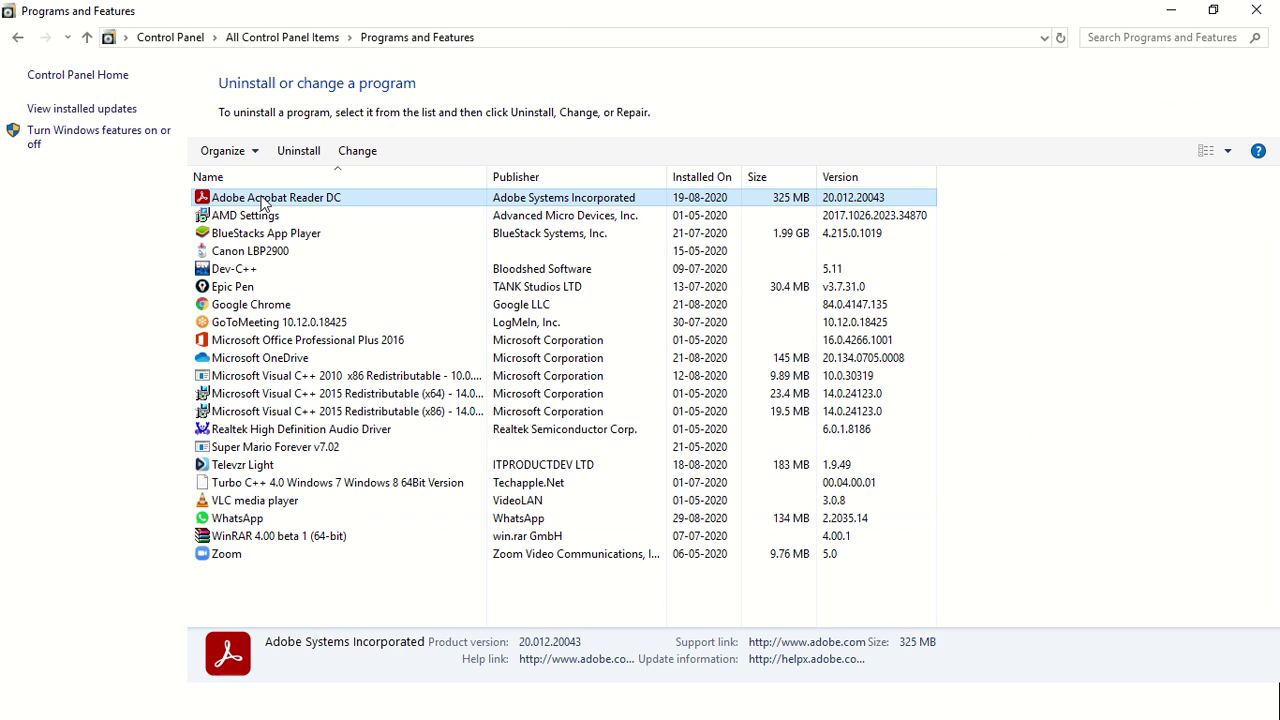
pyautogui.doubleClick(263, 204)
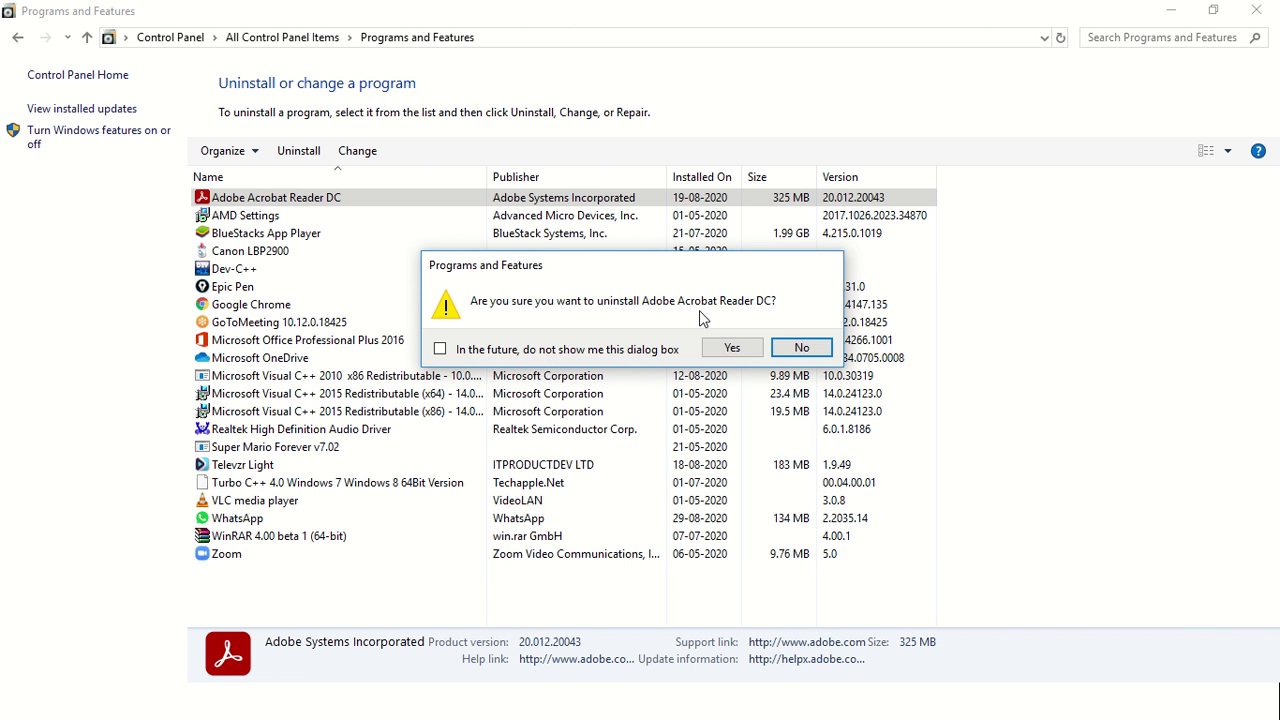
pyautogui.click(733, 349)
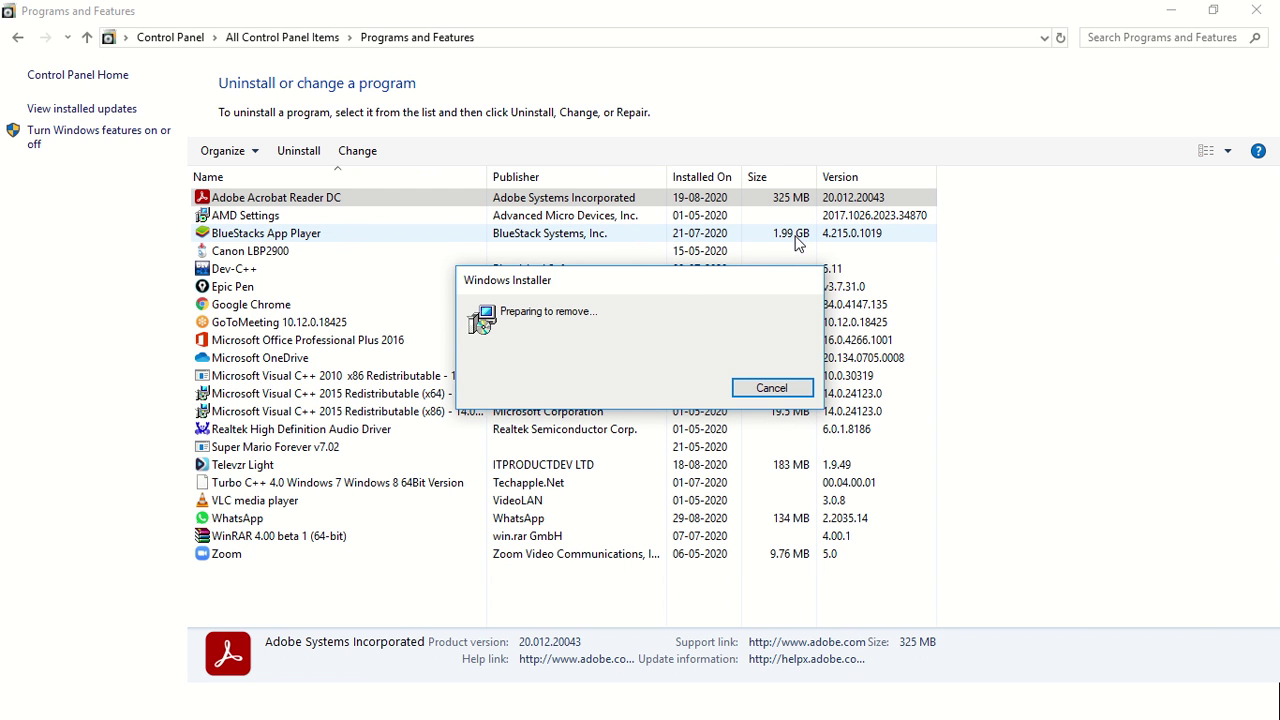
pyautogui.moveTo(714, 280); pyautogui.dragTo(1009, 181)
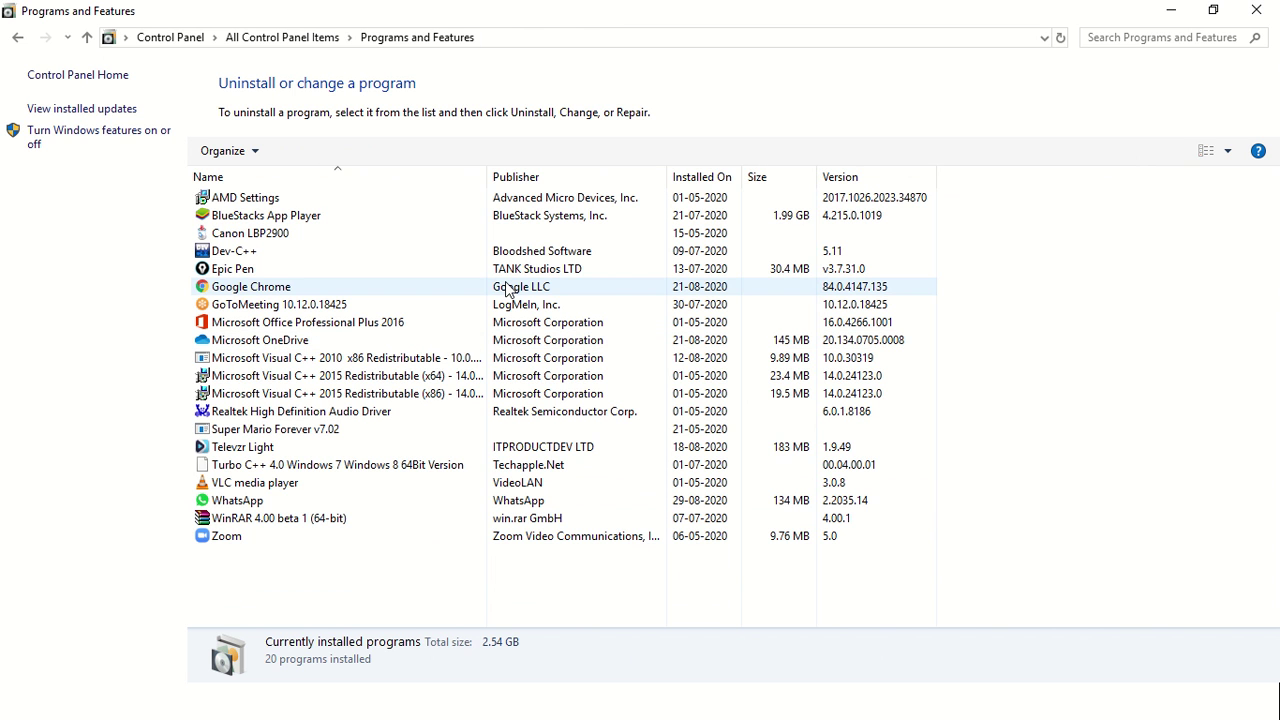
# Uninstall VLC media player and close Programs and Features
pyautogui.click(287, 486)
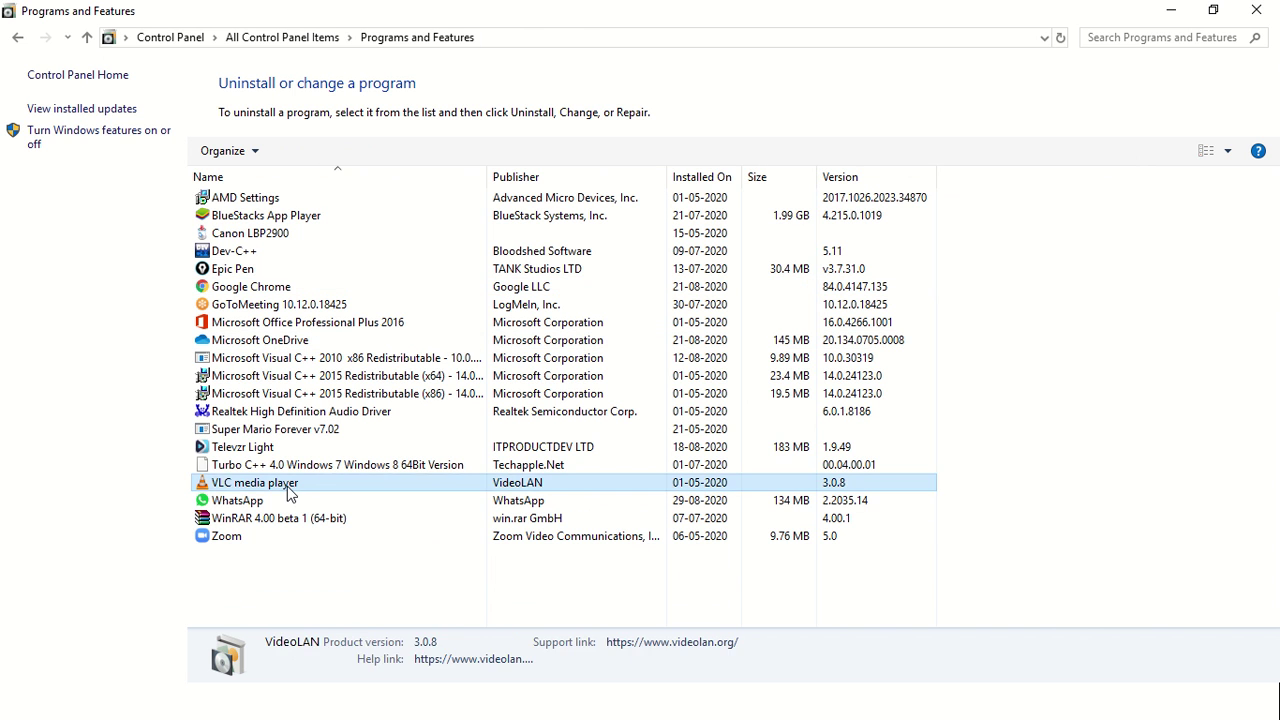
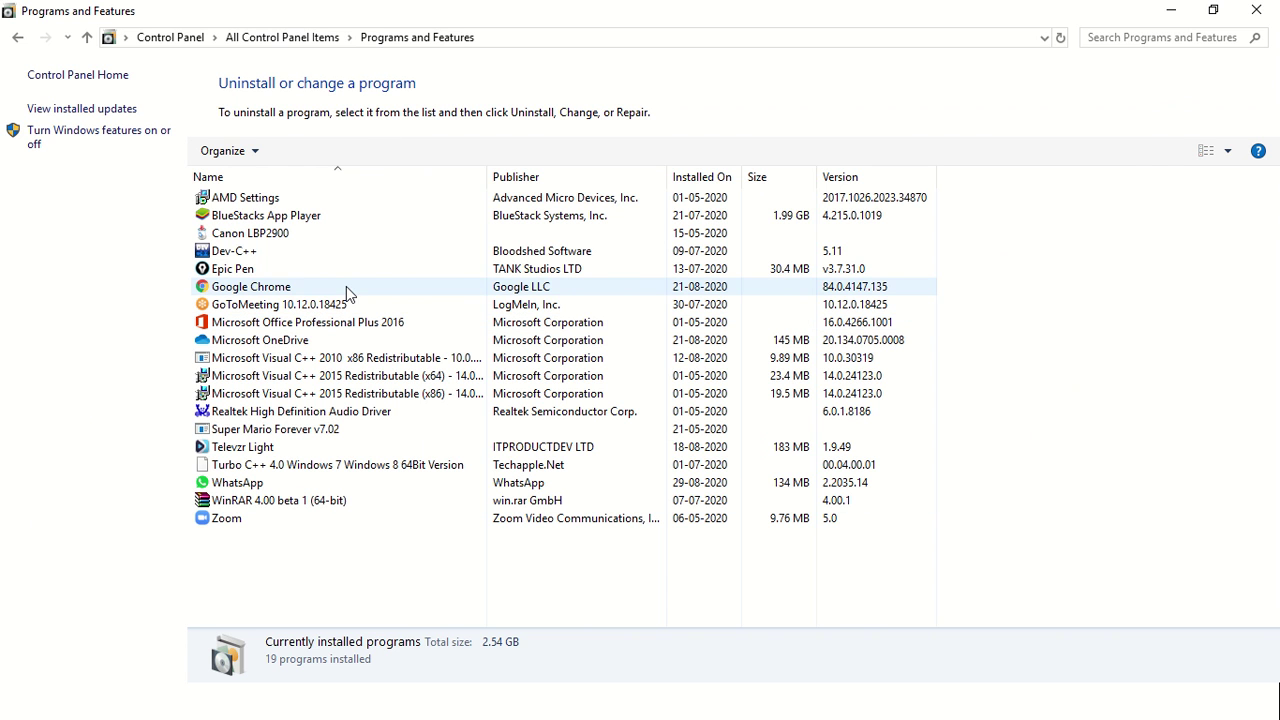
pyautogui.click(1263, 9)
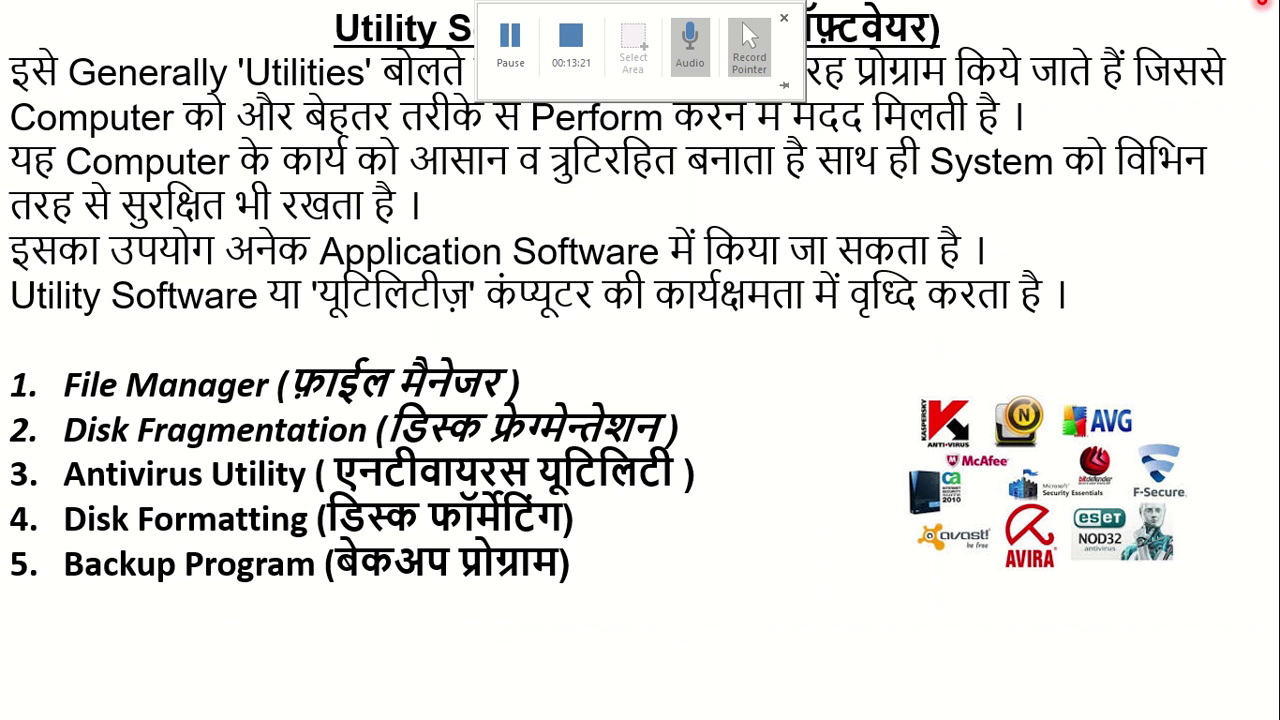
# From the desktop's software folder, open the Office 2007 CD folder and launch its setup application
pyautogui.press('super+d')
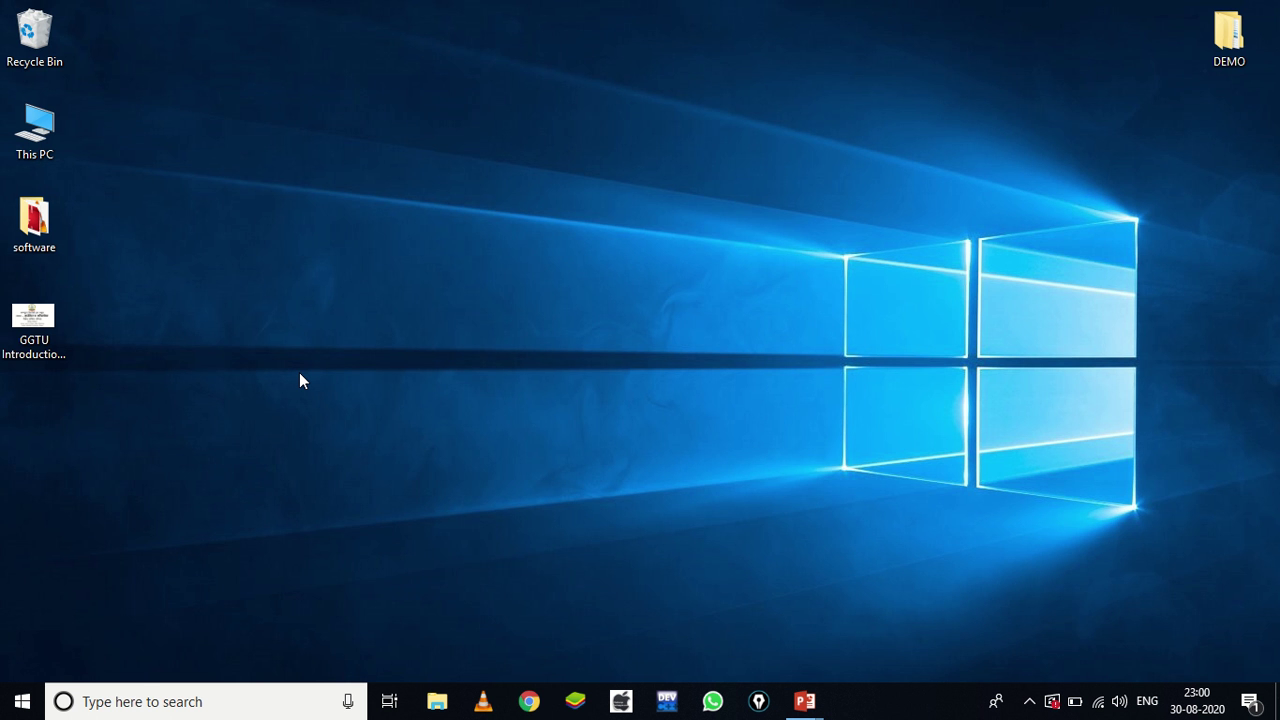
pyautogui.doubleClick(34, 218)
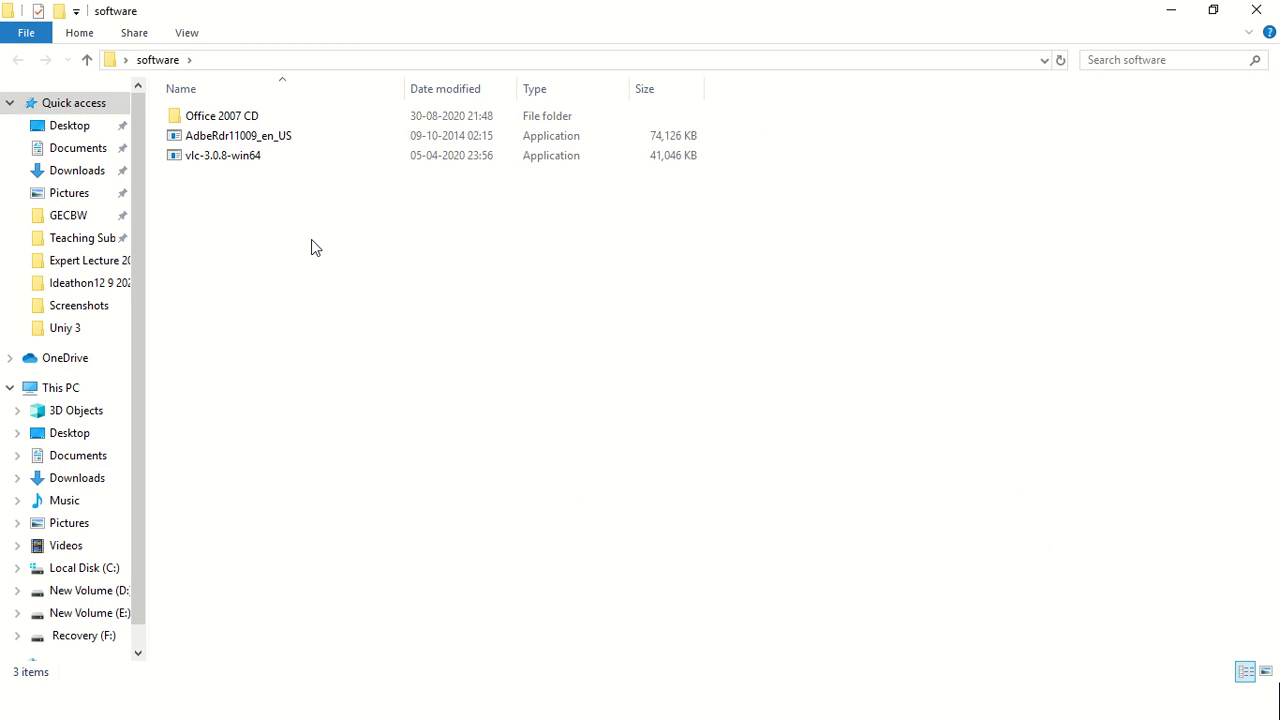
pyautogui.doubleClick(251, 116)
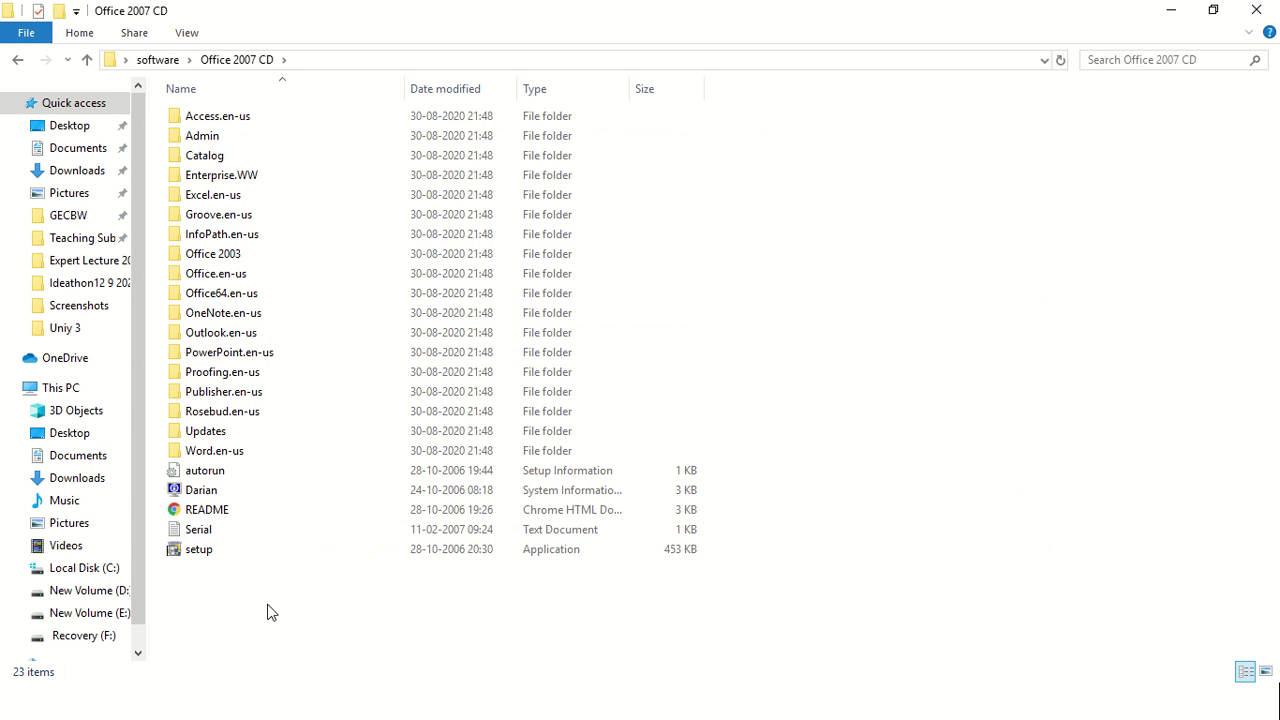
pyautogui.click(200, 550)
pyautogui.doubleClick(210, 558)
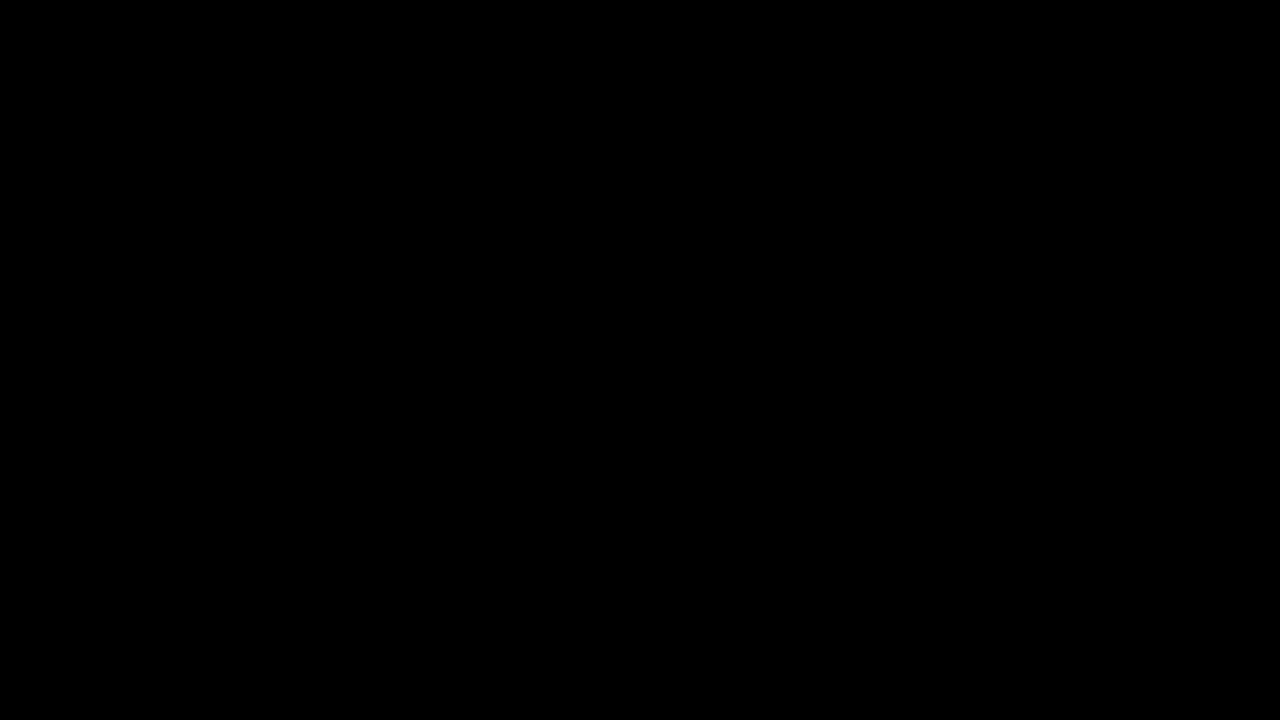
# Try several list and icon sizes for the Office 2007 CD folder and leave it in Content view
pyautogui.hotkey('ctrl', 'shift', '5')
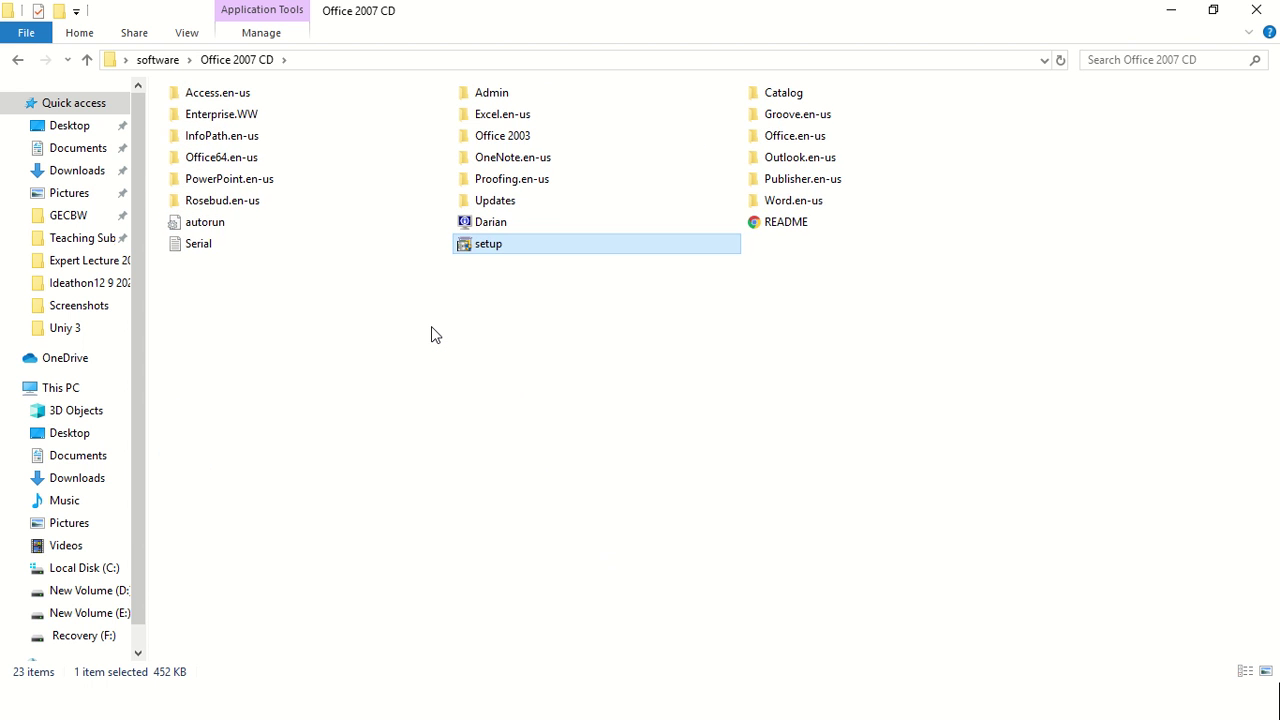
pyautogui.hotkey('ctrl', 'shift', '3')
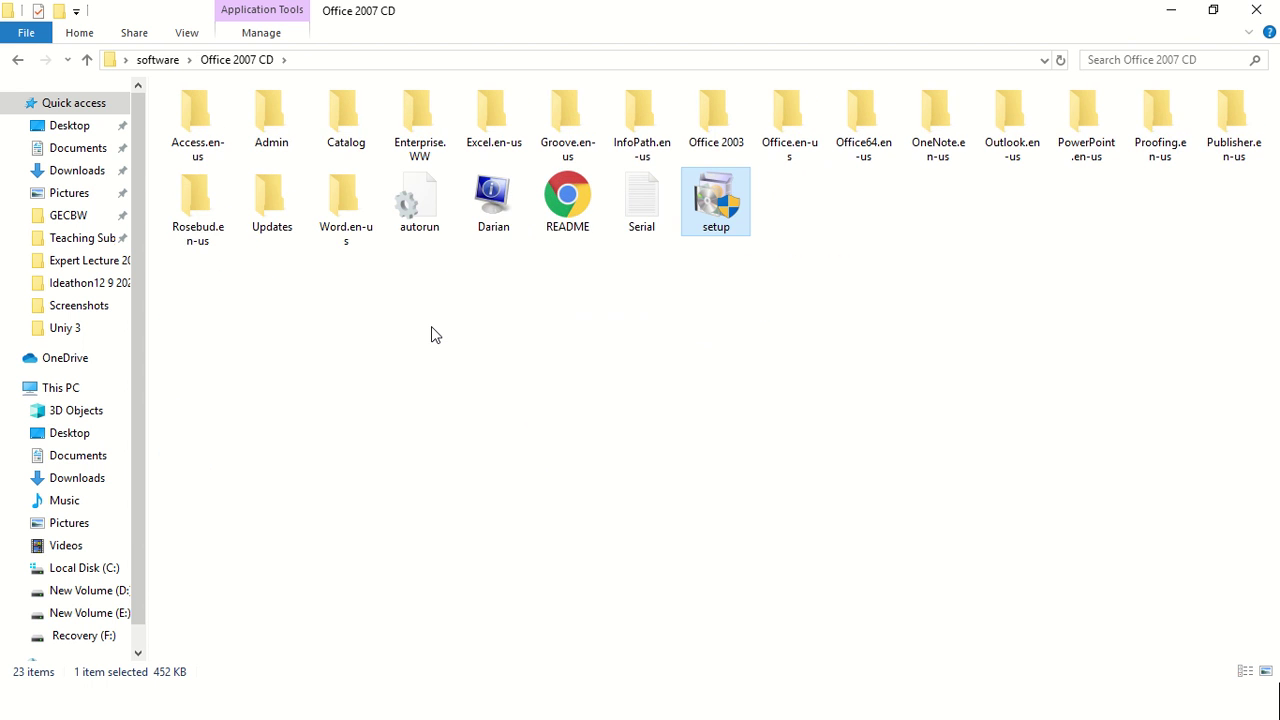
pyautogui.keyDown('ctrl'); pyautogui.scroll(4, 431, 326); pyautogui.keyUp('ctrl')
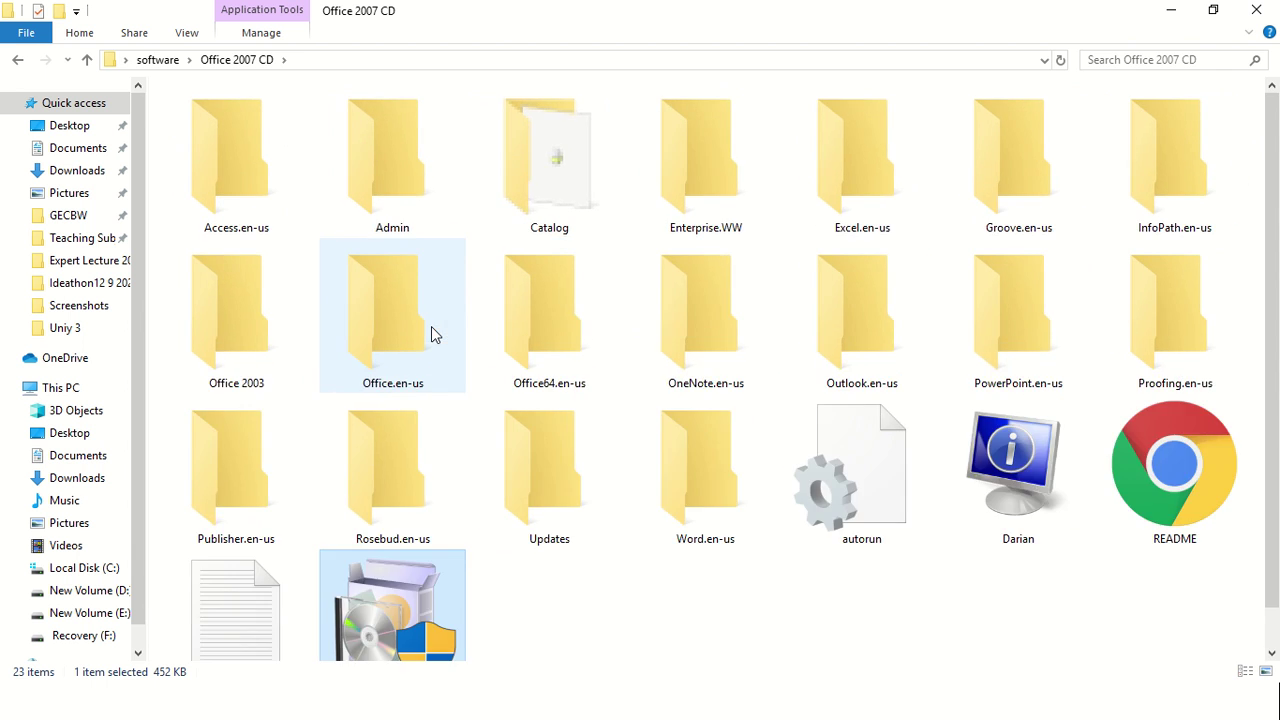
pyautogui.keyDown('ctrl'); pyautogui.scroll(1, 431, 334); pyautogui.keyUp('ctrl')
pyautogui.keyDown('ctrl'); pyautogui.scroll(-4, 431, 334); pyautogui.keyUp('ctrl')
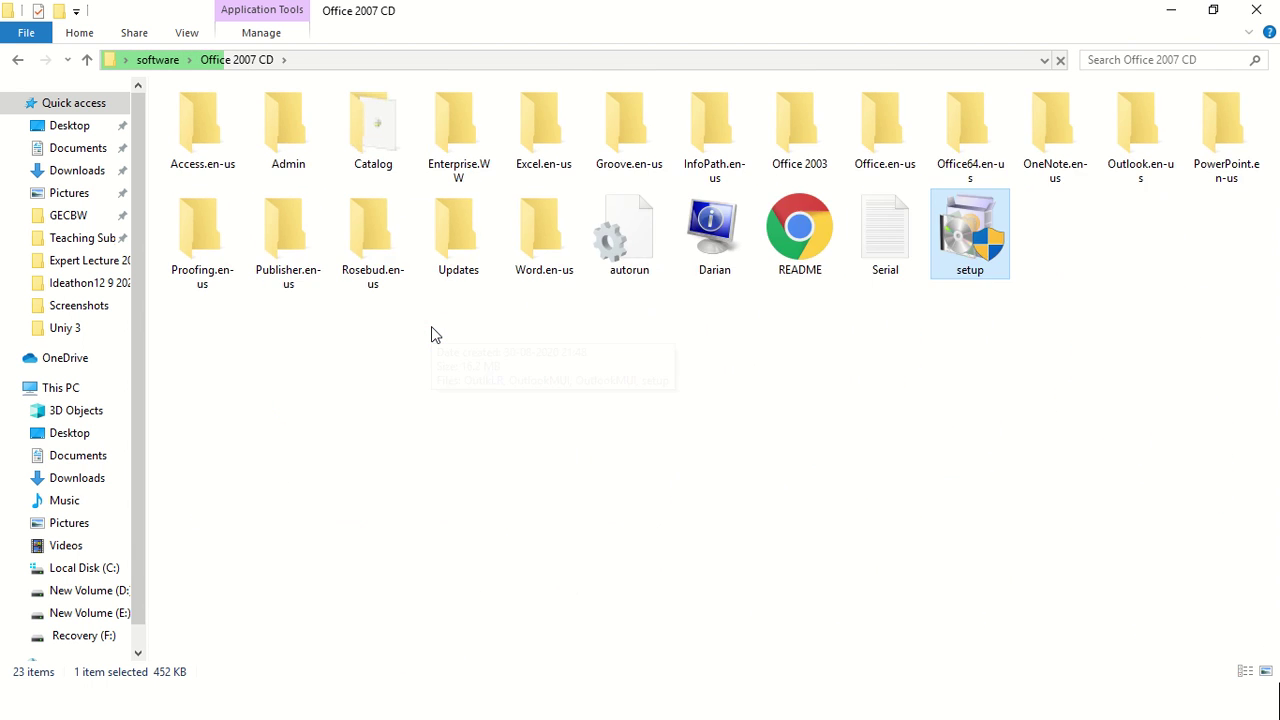
pyautogui.keyDown('ctrl'); pyautogui.scroll(-3, 431, 330); pyautogui.keyUp('ctrl')
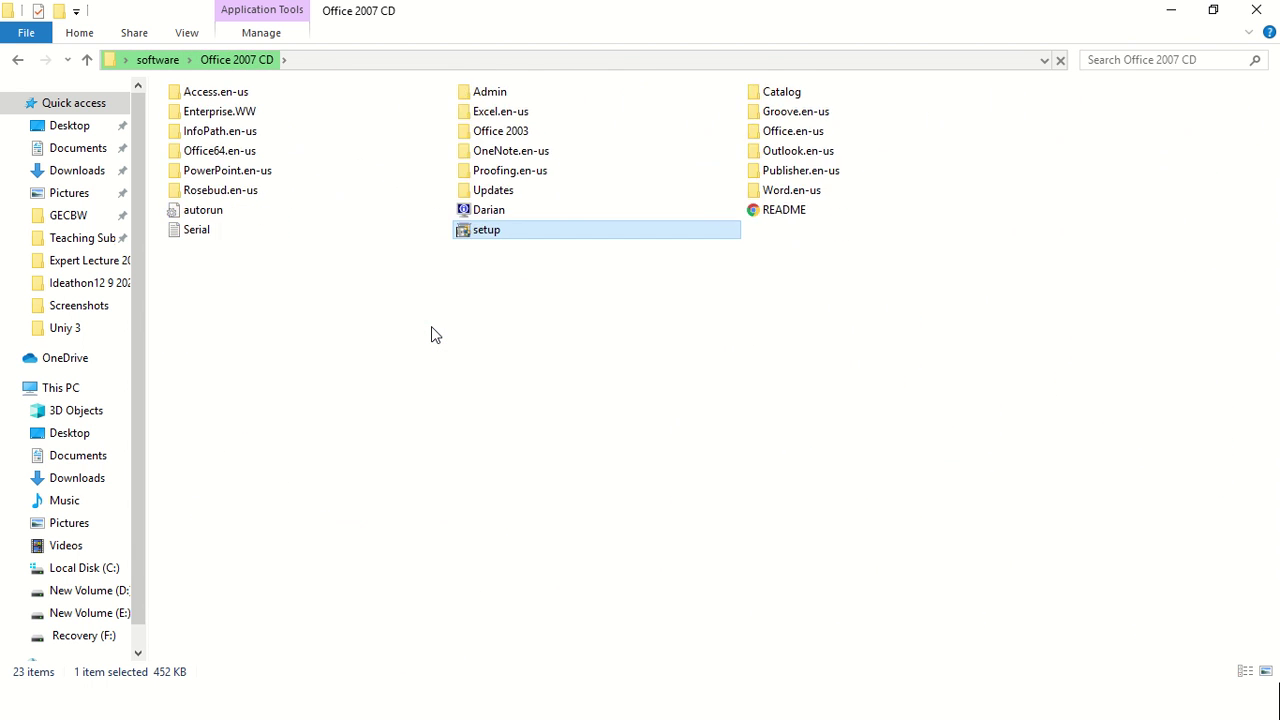
pyautogui.keyDown('ctrl'); pyautogui.scroll(-3, 431, 334); pyautogui.keyUp('ctrl')
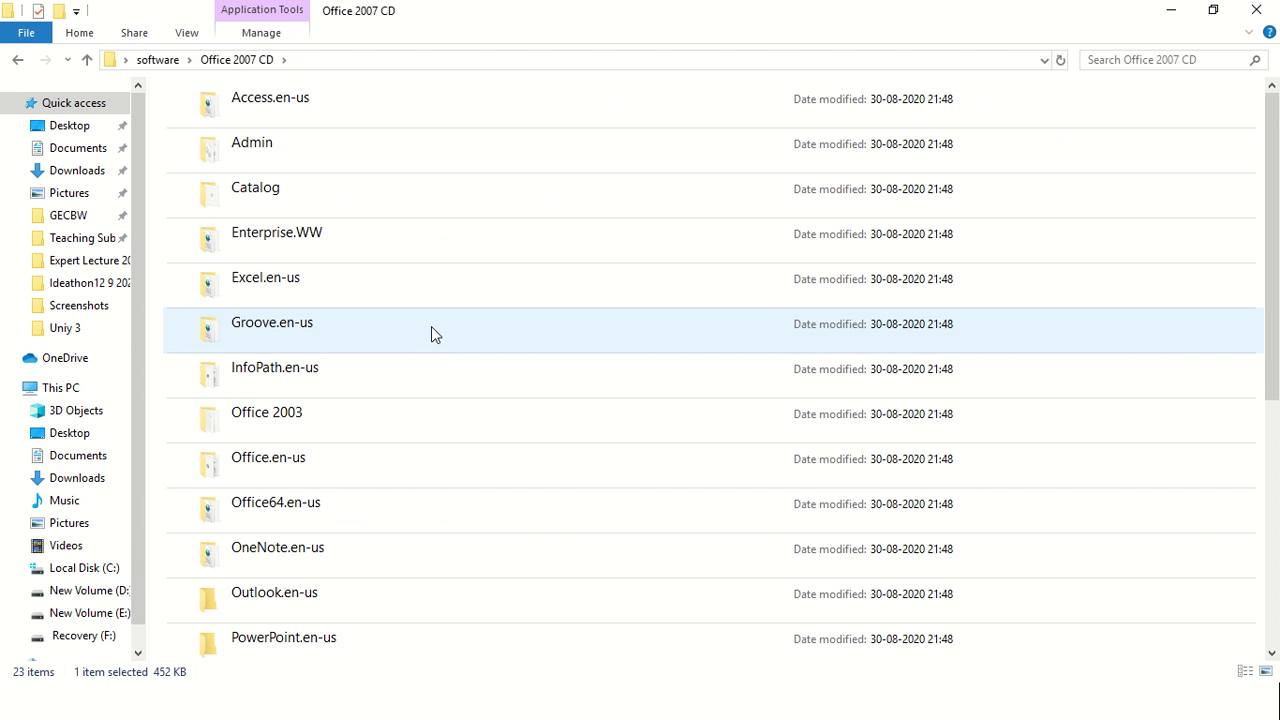
# Go back to the software folder and examine the general properties of AdbeRdr11009_en_US, closing them without changes
pyautogui.click(166, 59)
pyautogui.click(258, 139)
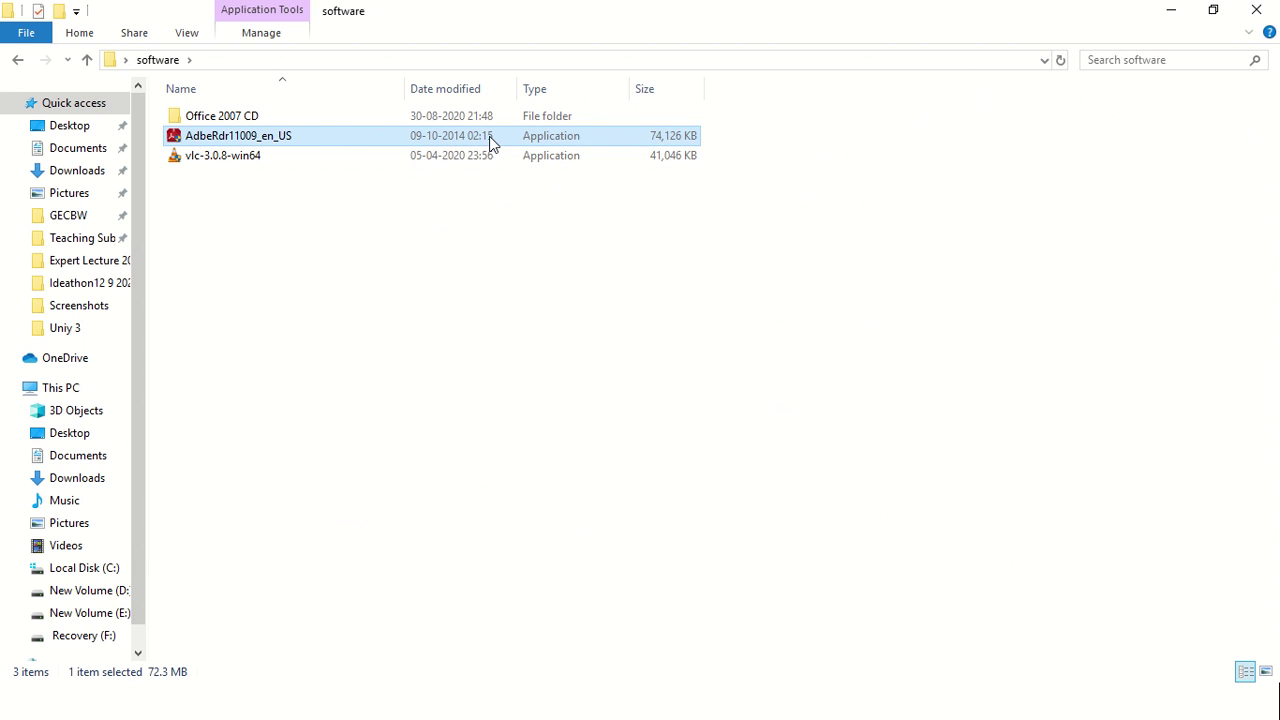
pyautogui.rightClick(309, 136)
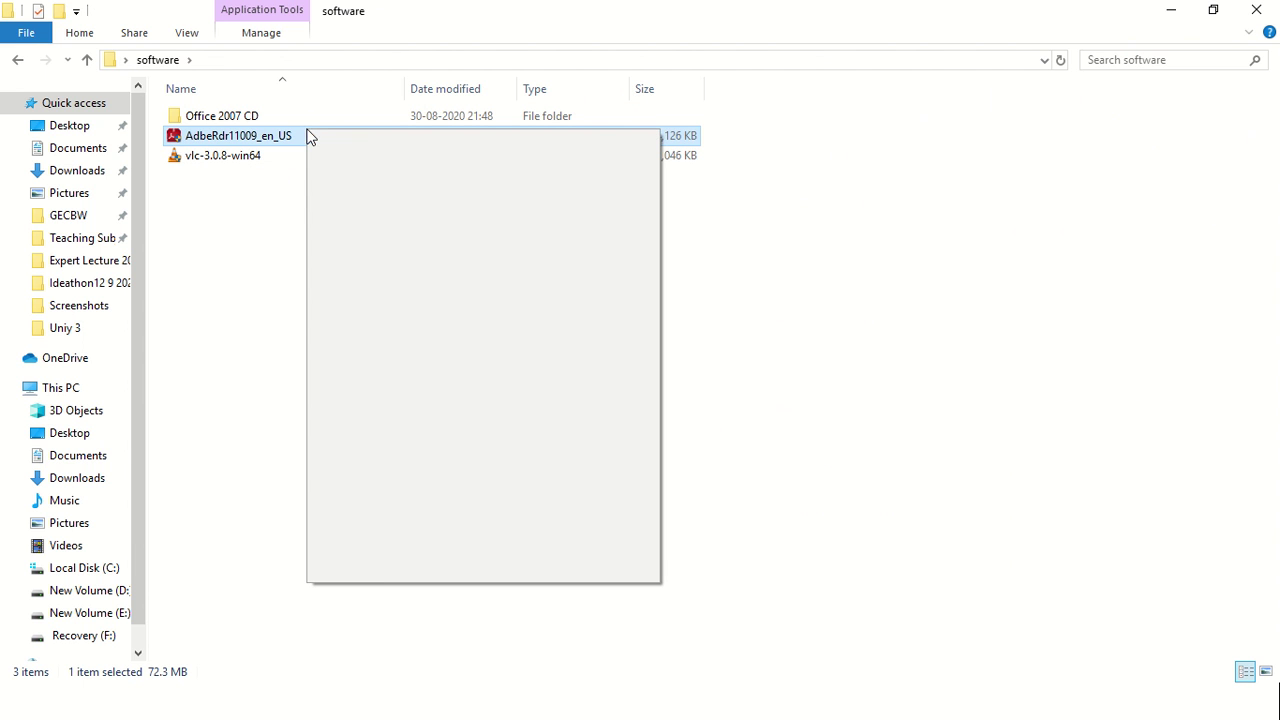
pyautogui.click(370, 570)
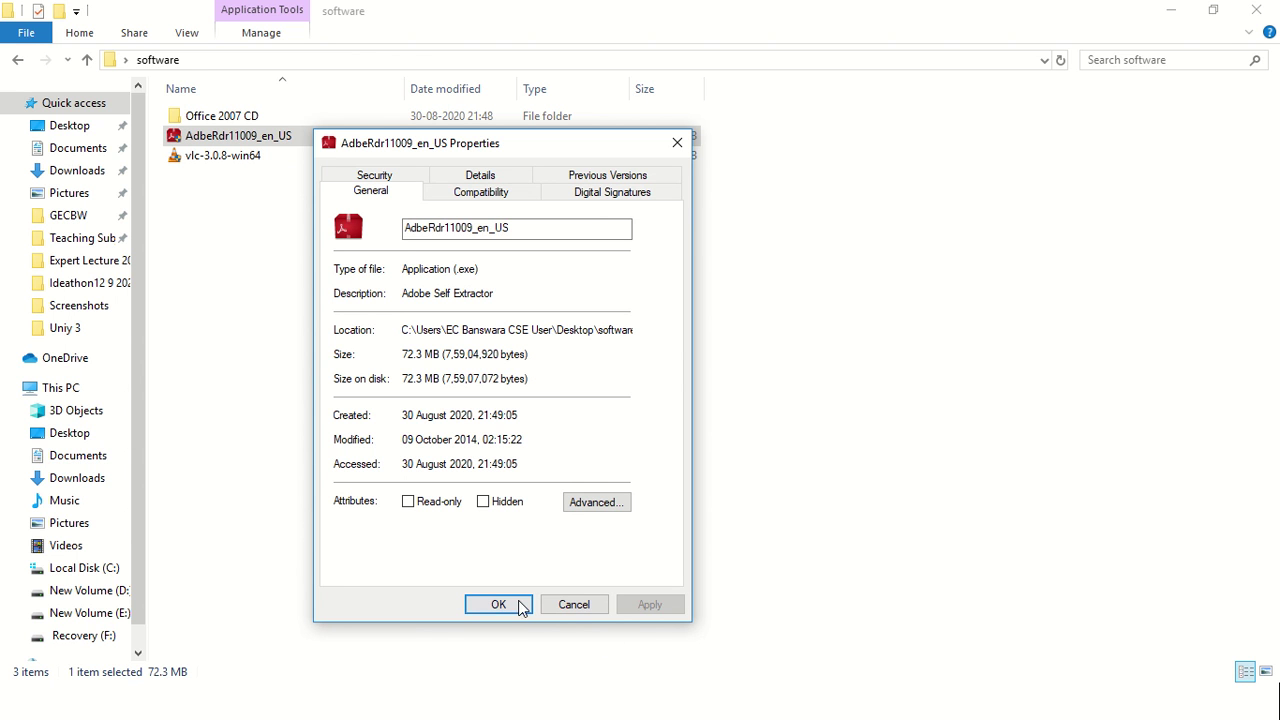
pyautogui.click(572, 604)
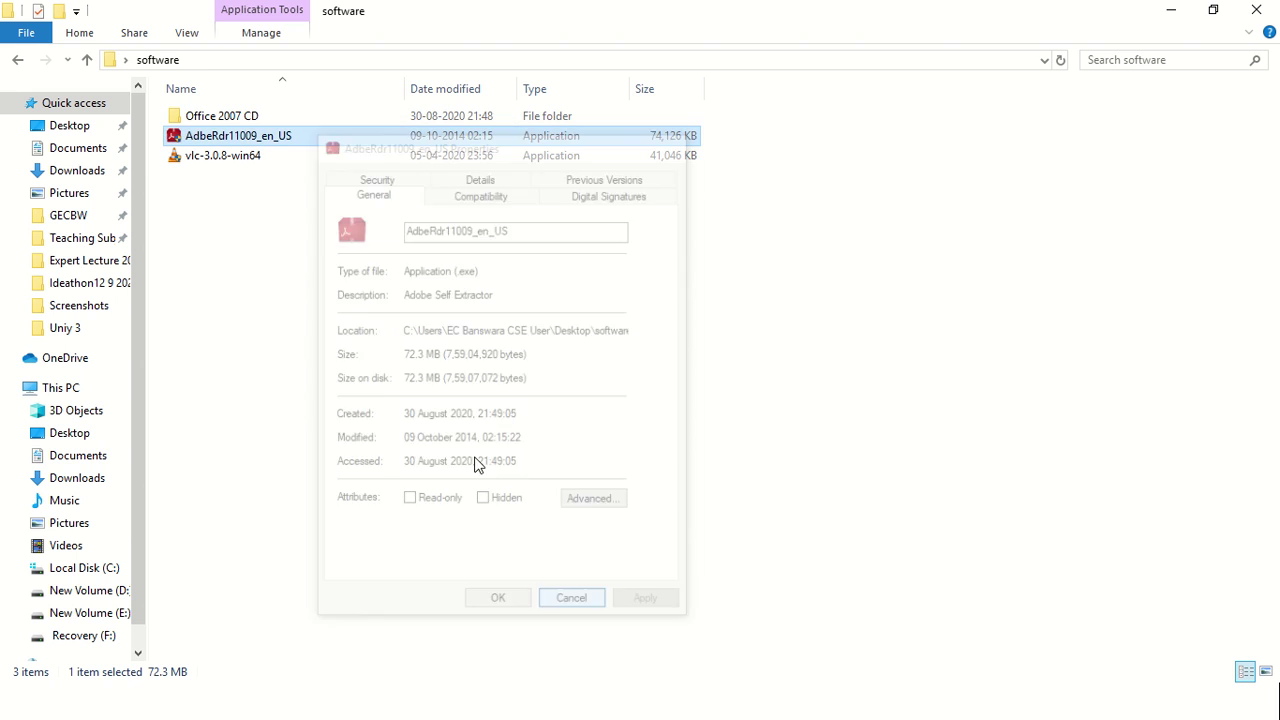
# Reopen the Office 2007 CD folder and select the setup application at the end of its contents
pyautogui.doubleClick(280, 118)
pyautogui.scroll(-5, 565, 418)
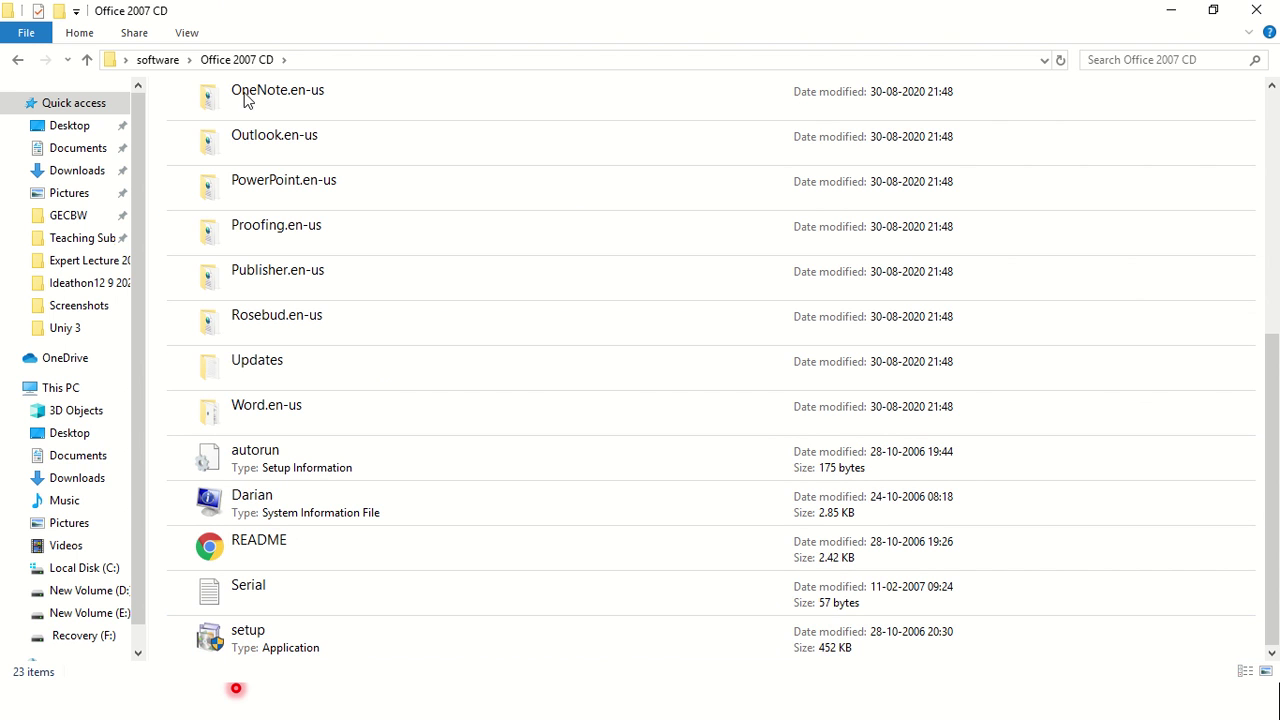
pyautogui.doubleClick(290, 652)
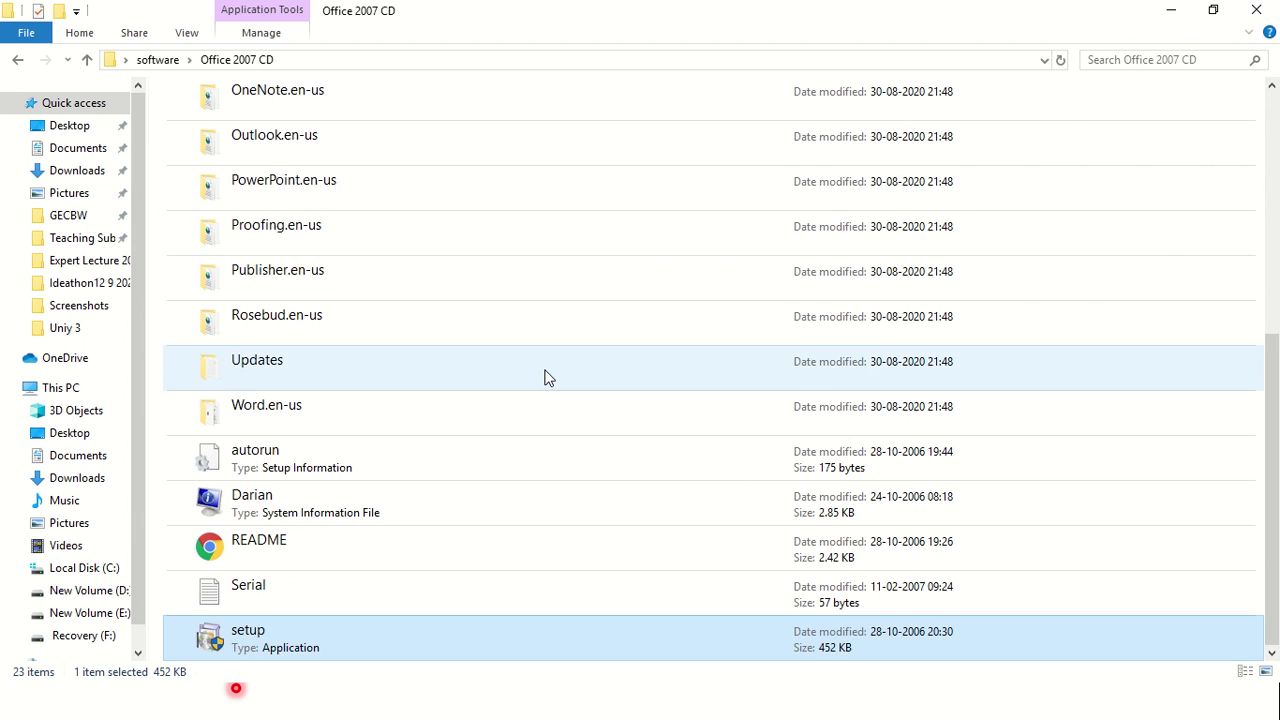
# Return to the software folder and select both the AdbeRdr11009_en_US and vlc-3.0.8-win64 installers
pyautogui.hotkey('alt', 'Up')
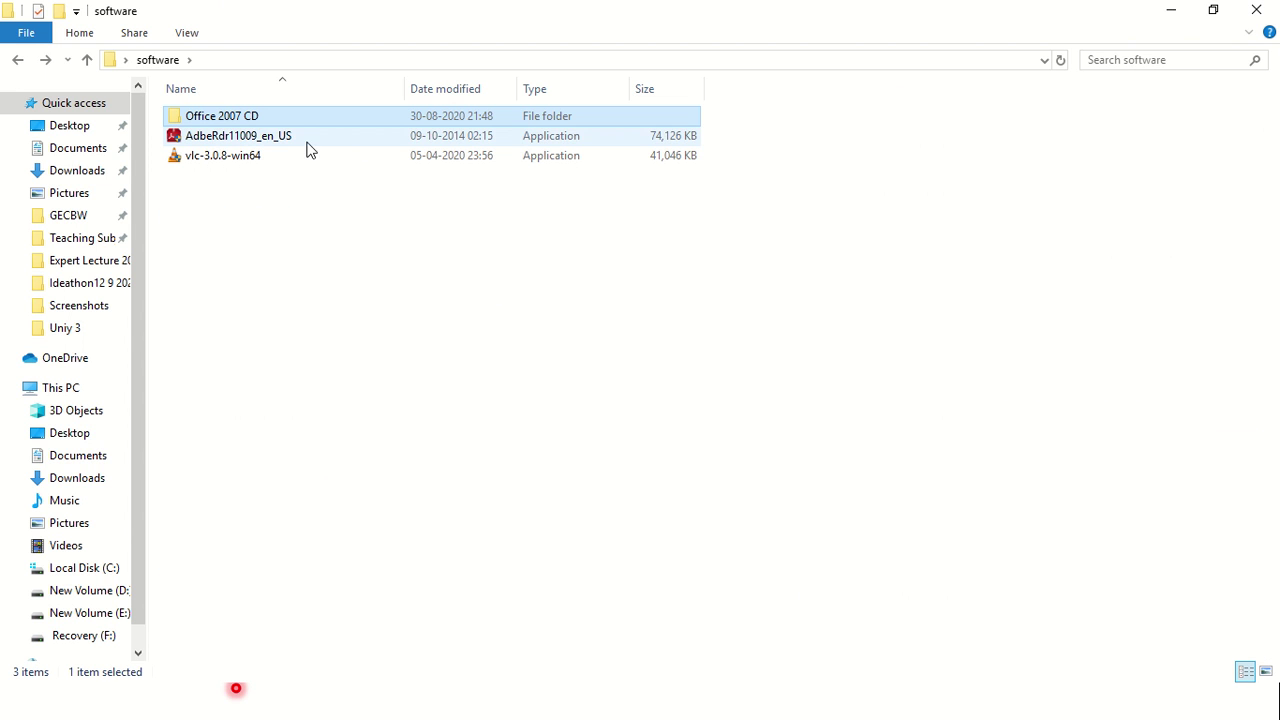
pyautogui.moveTo(253, 205); pyautogui.dragTo(314, 136)
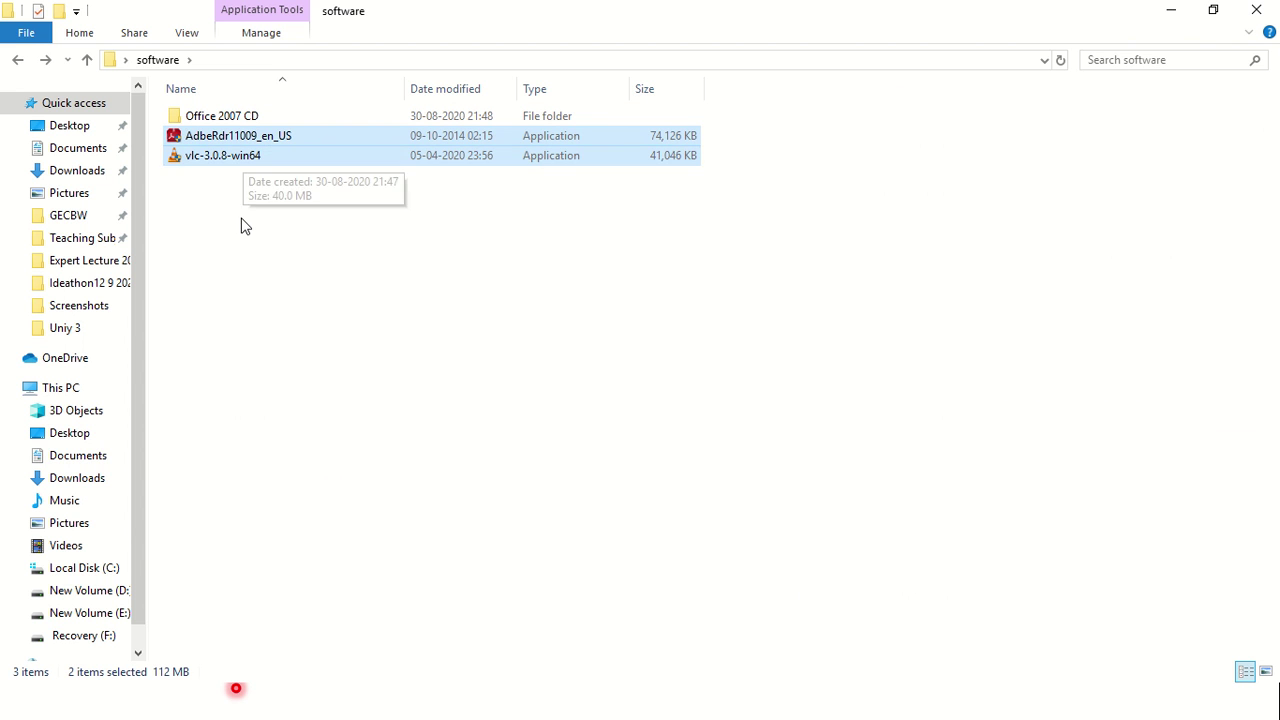
# Launch the AdbeRdr11009_en_US installer from the software folder and allow it to make changes
pyautogui.click(241, 225)
pyautogui.click(265, 140)
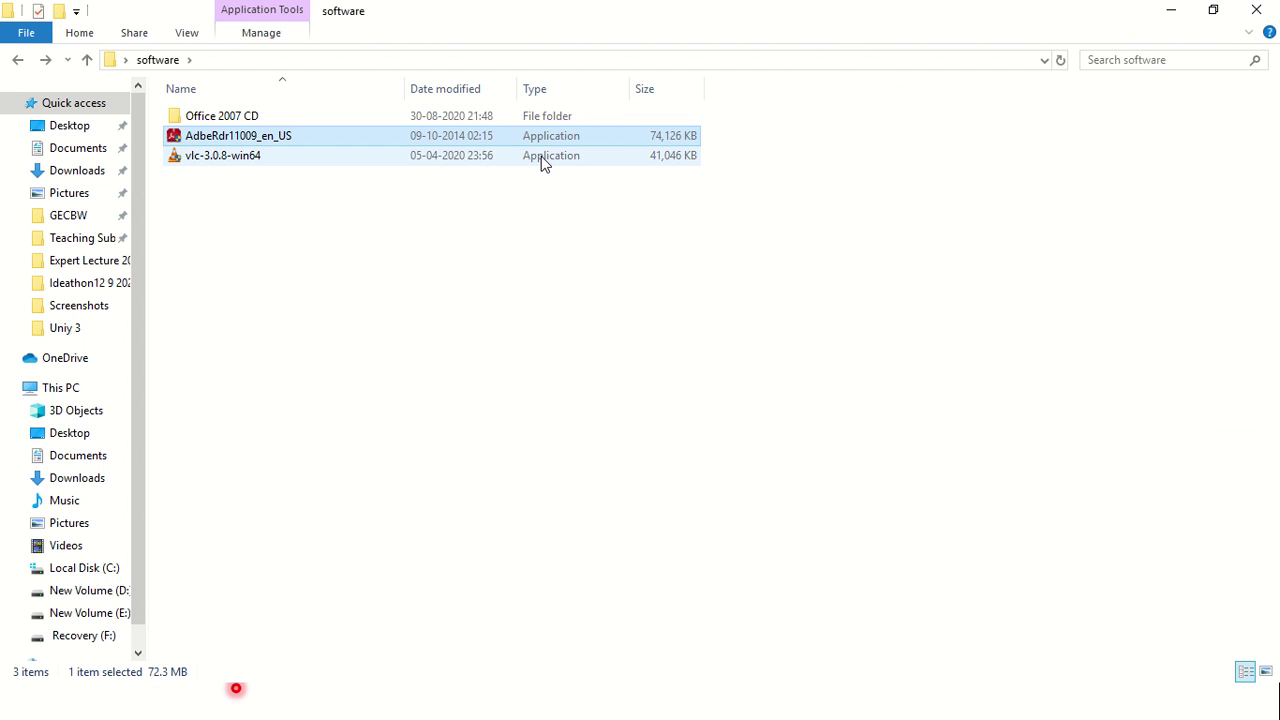
pyautogui.rightClick(213, 135)
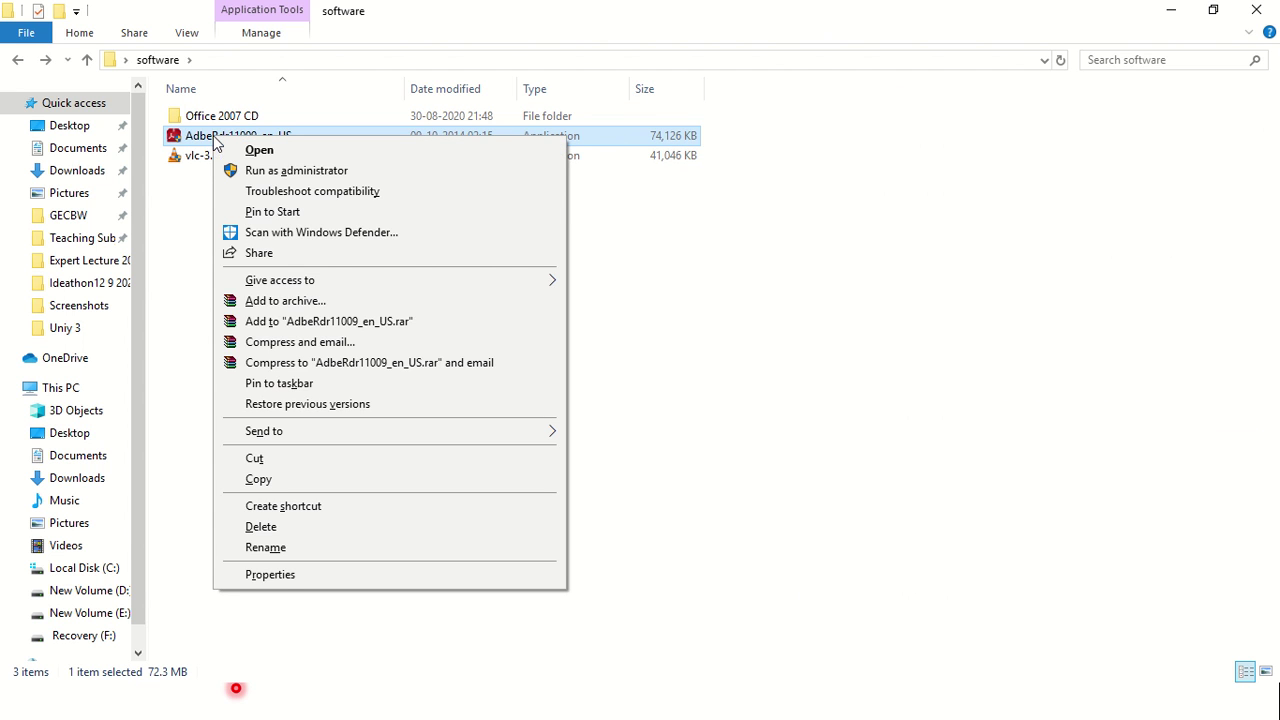
pyautogui.click(205, 145)
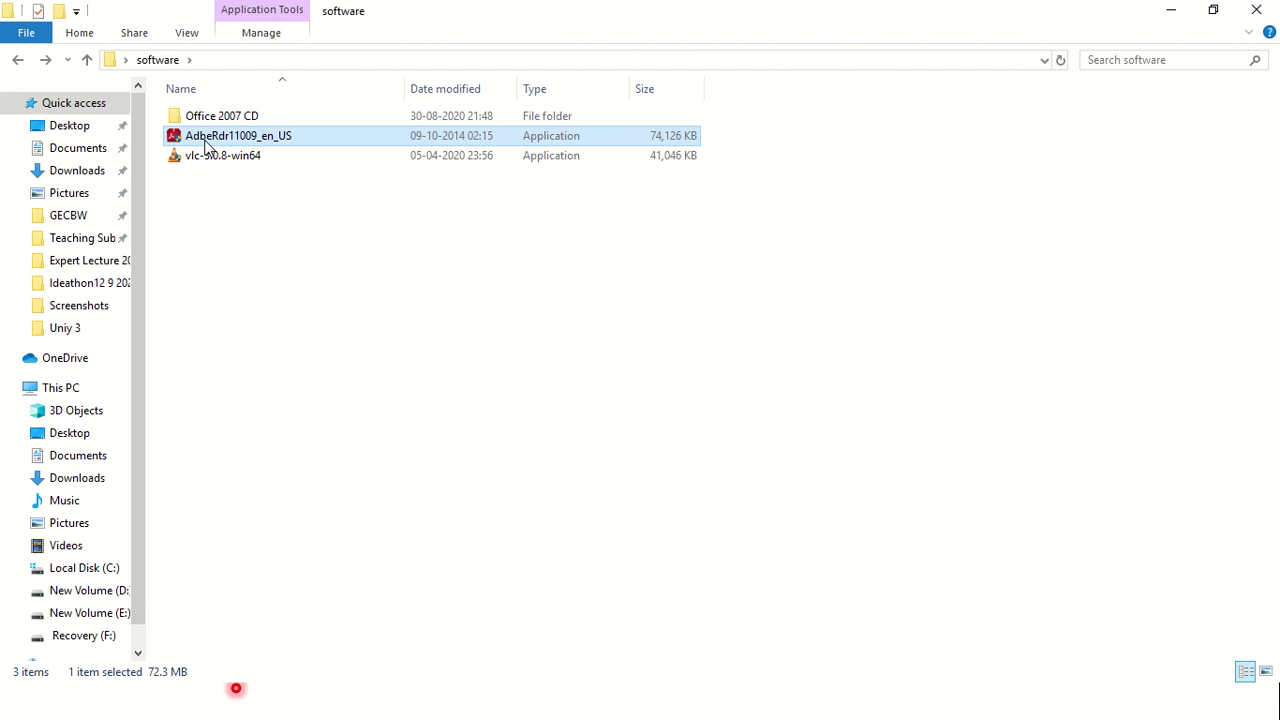
pyautogui.doubleClick(213, 140)
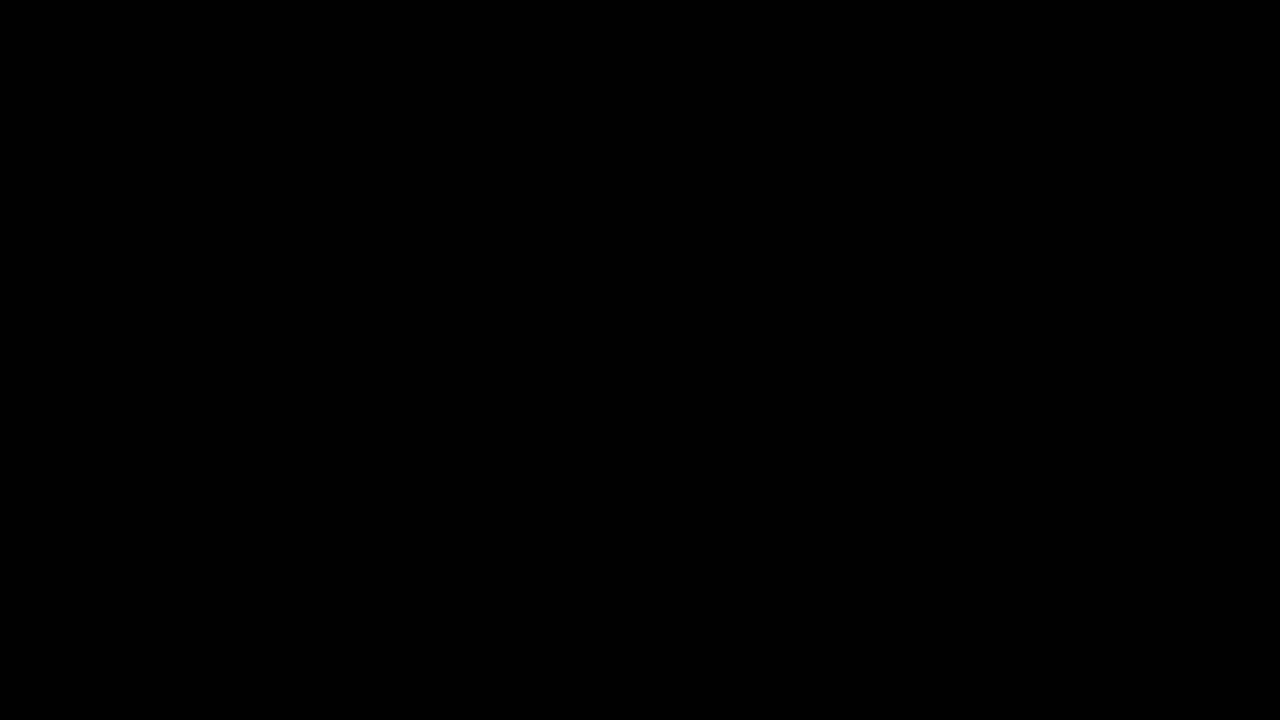
pyautogui.click(571, 483)
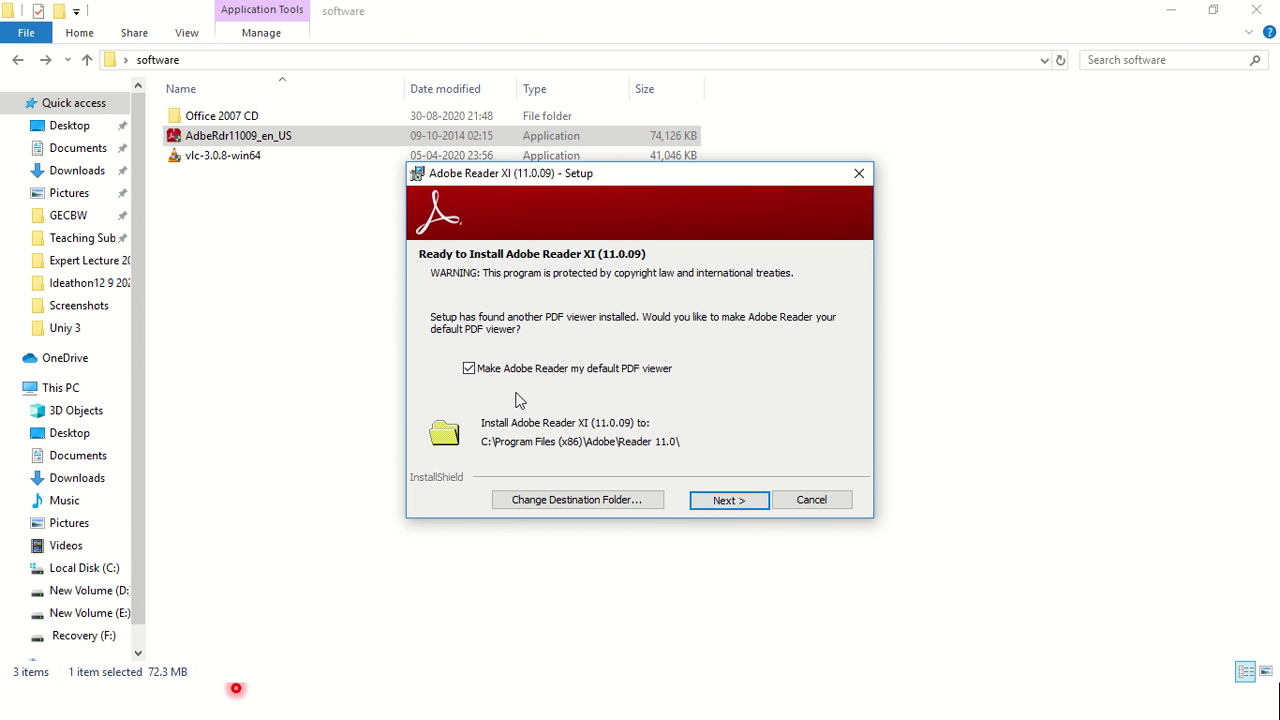
# Install Adobe Reader XI as the default PDF viewer with updates checked and installed manually, and finish the setup
pyautogui.click(469, 369)
pyautogui.click(469, 369)
pyautogui.click(713, 506)
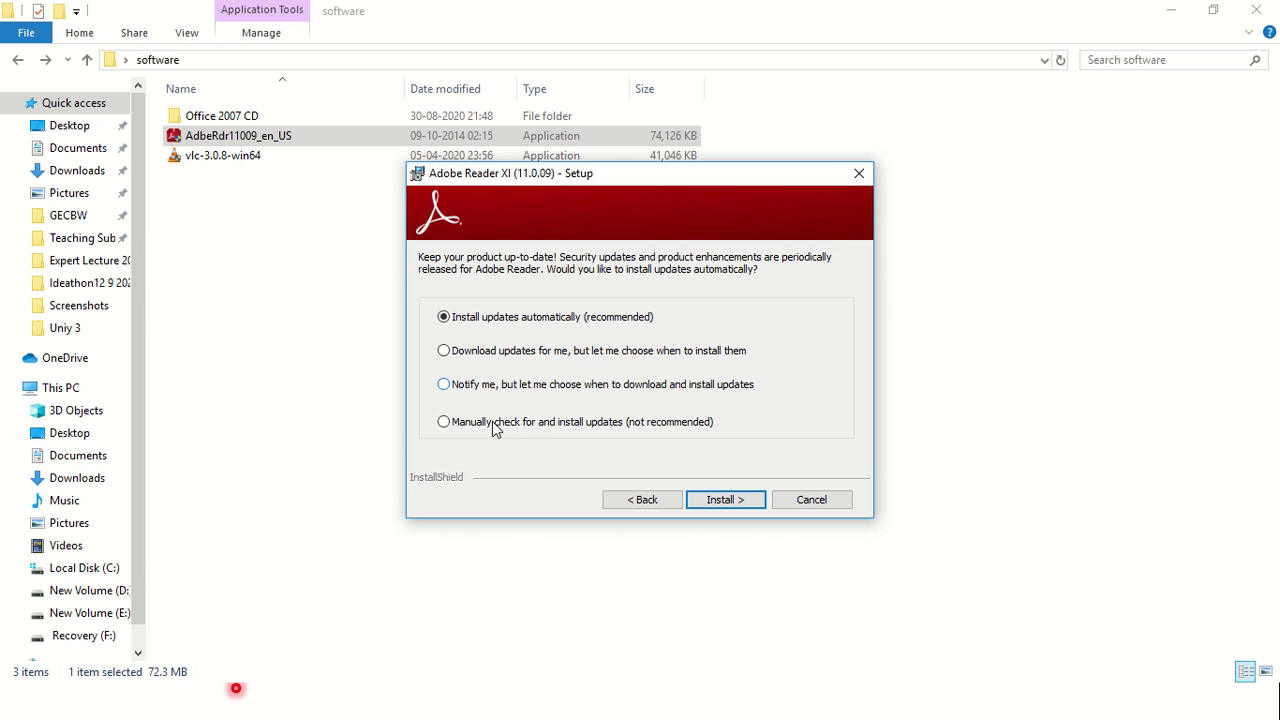
pyautogui.click(443, 421)
pyautogui.click(723, 499)
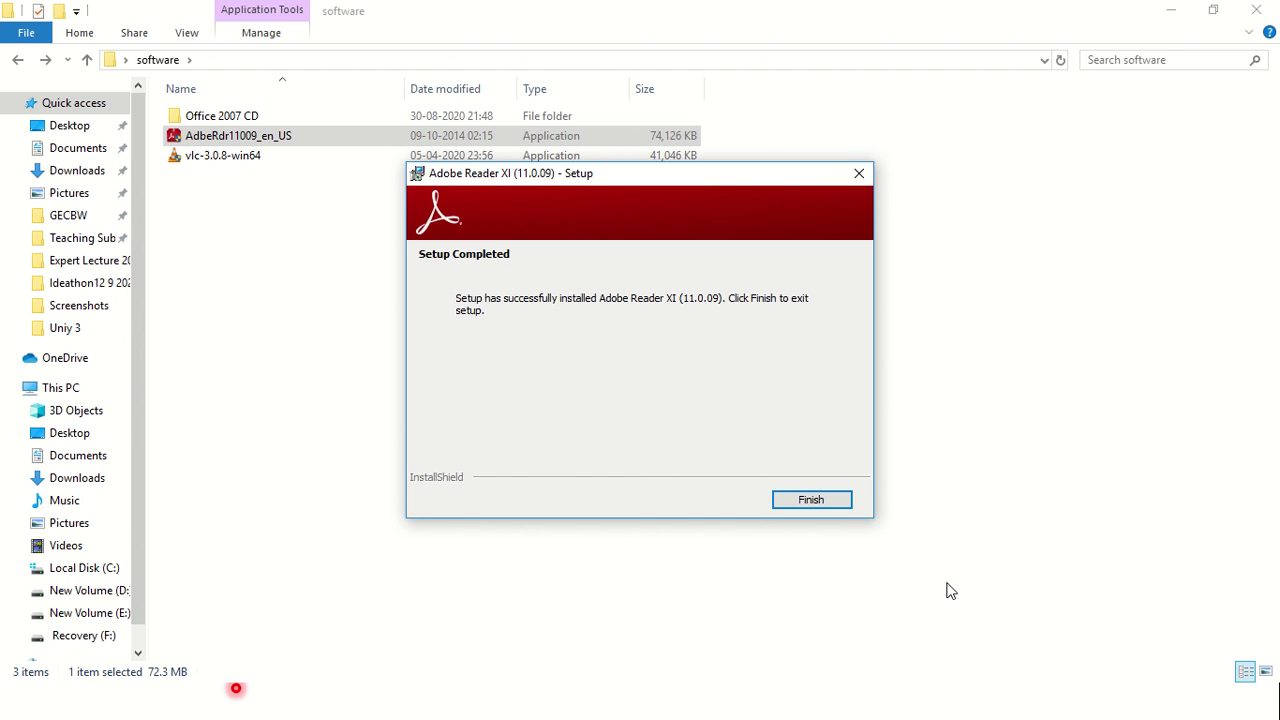
pyautogui.click(834, 504)
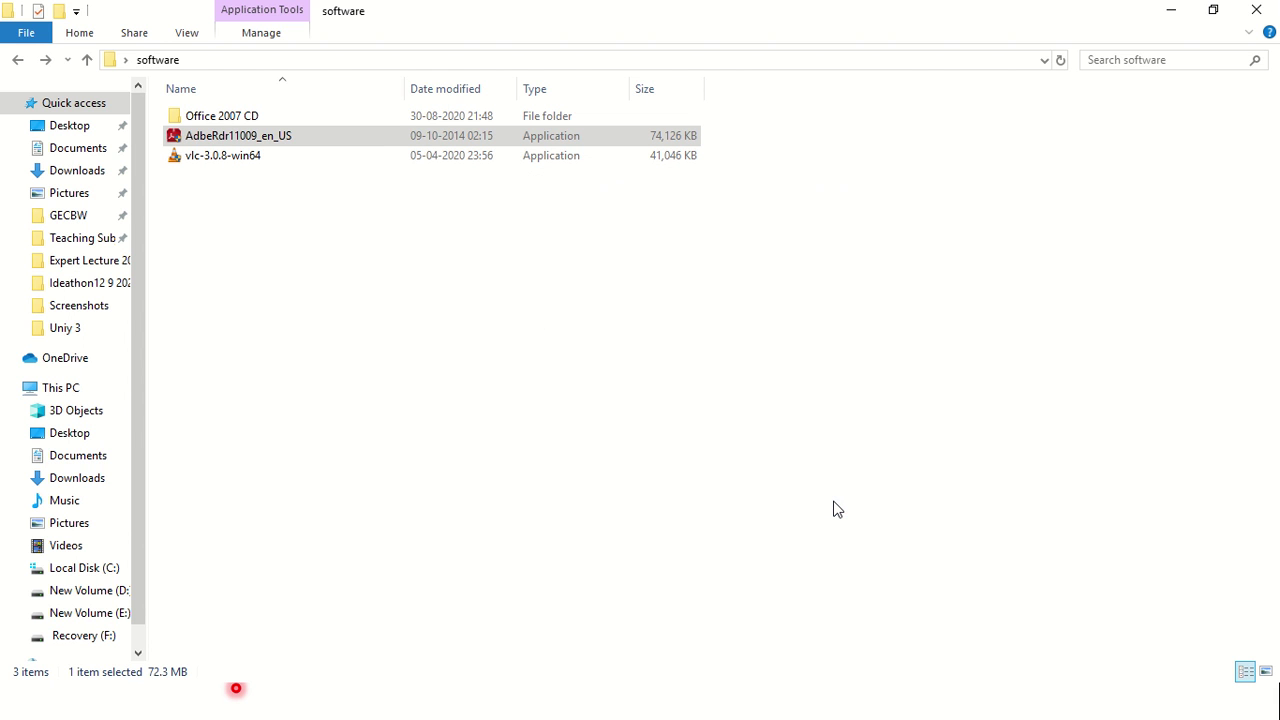
# Show the desktop and move the Adobe Reader XI shortcut out to its open upper-middle area
pyautogui.moveTo(1169, 9)
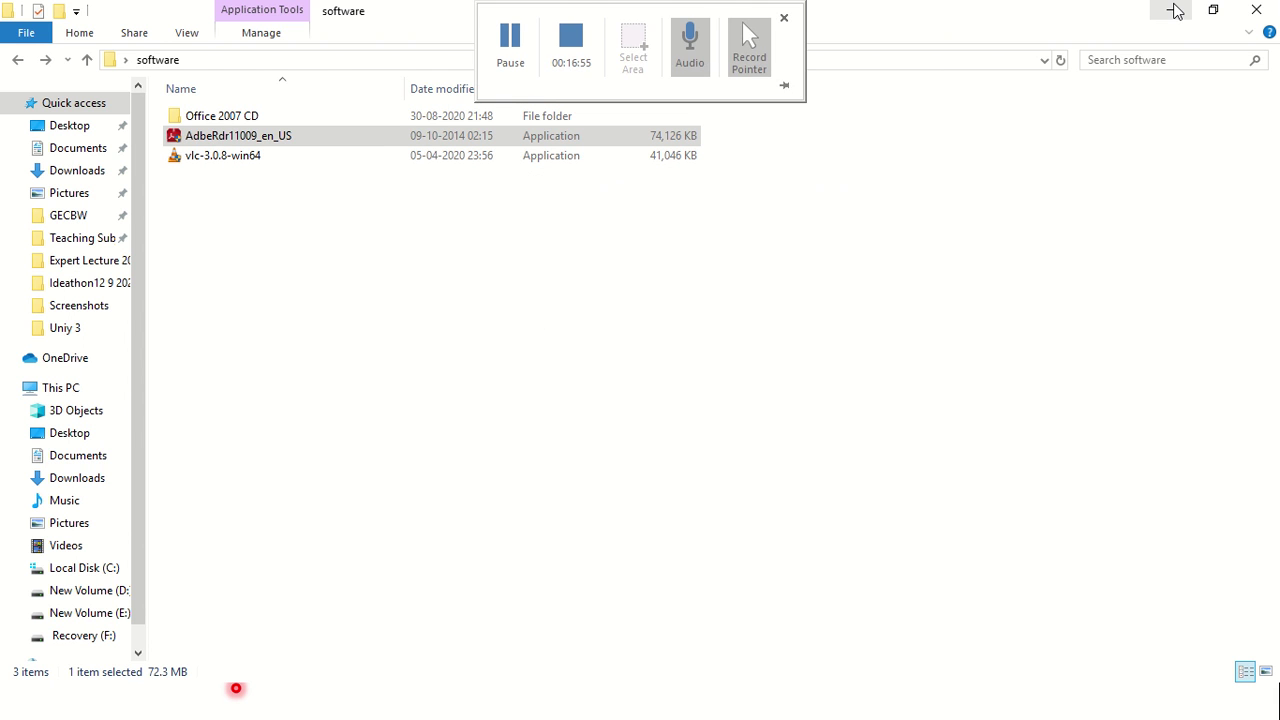
pyautogui.press('super+d')
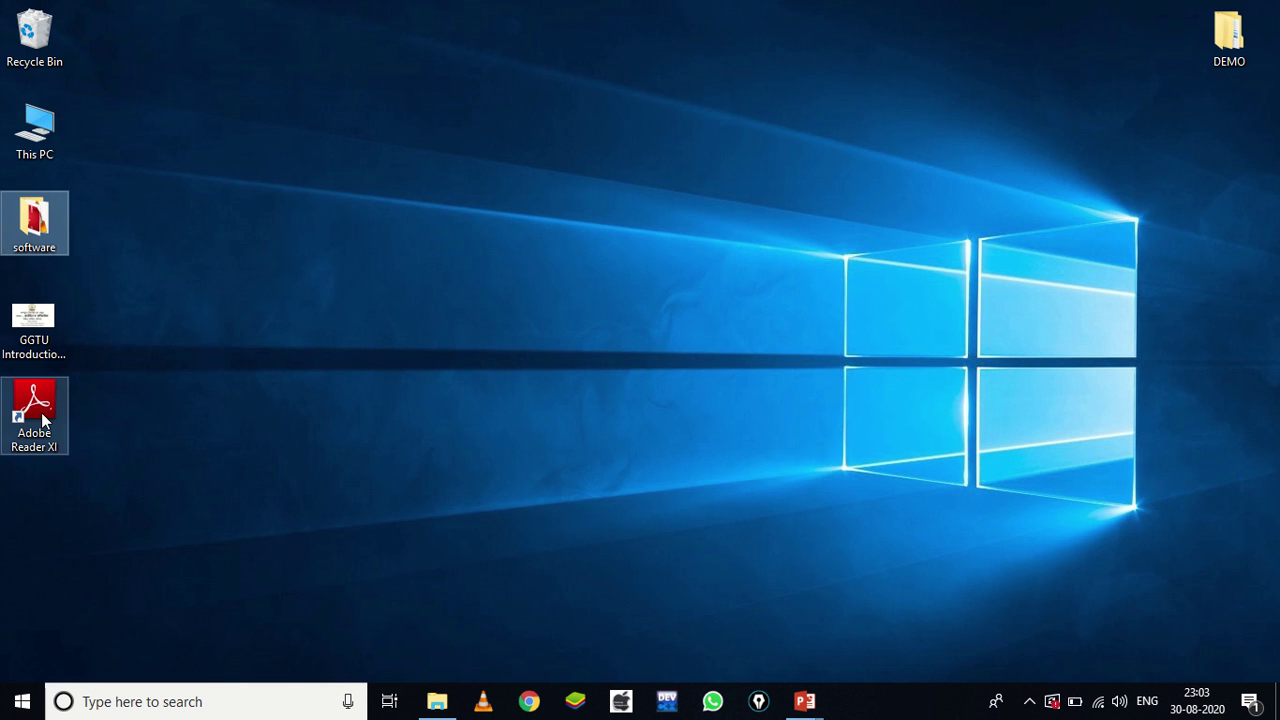
pyautogui.moveTo(34, 410); pyautogui.dragTo(501, 290)
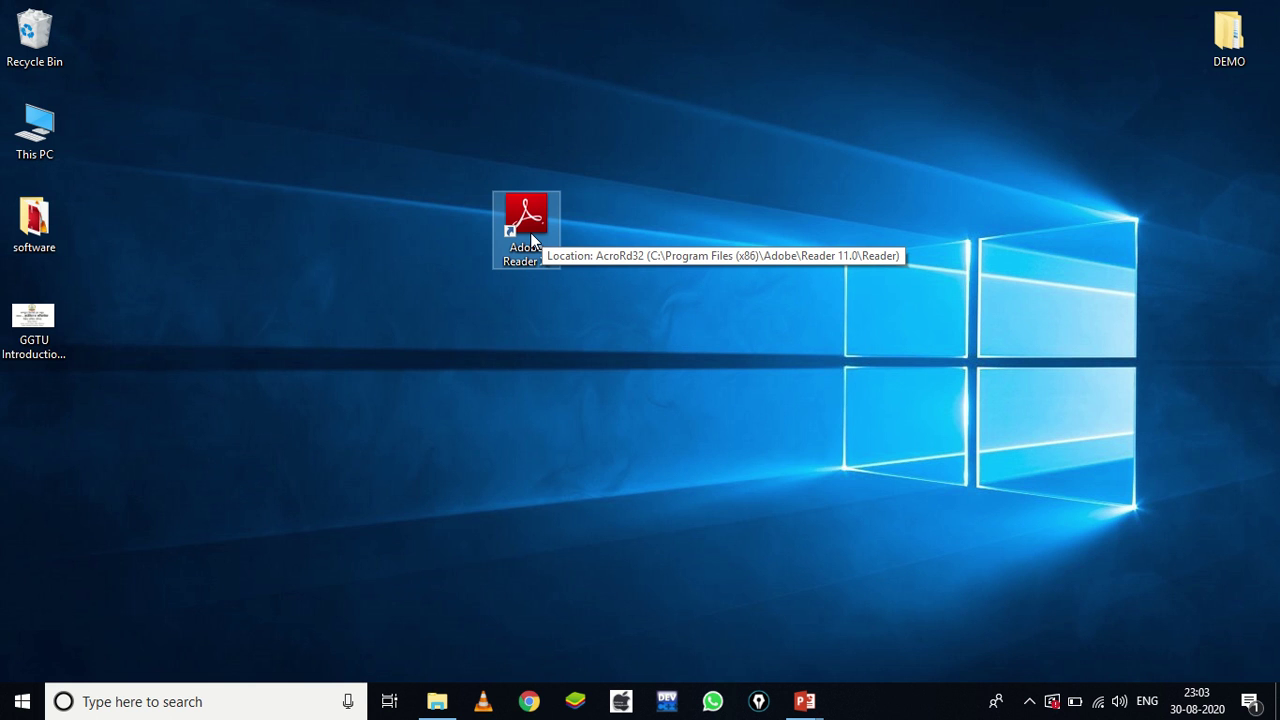
# Launch Adobe Reader XI from its desktop shortcut and accept the license agreement
pyautogui.doubleClick(531, 234)
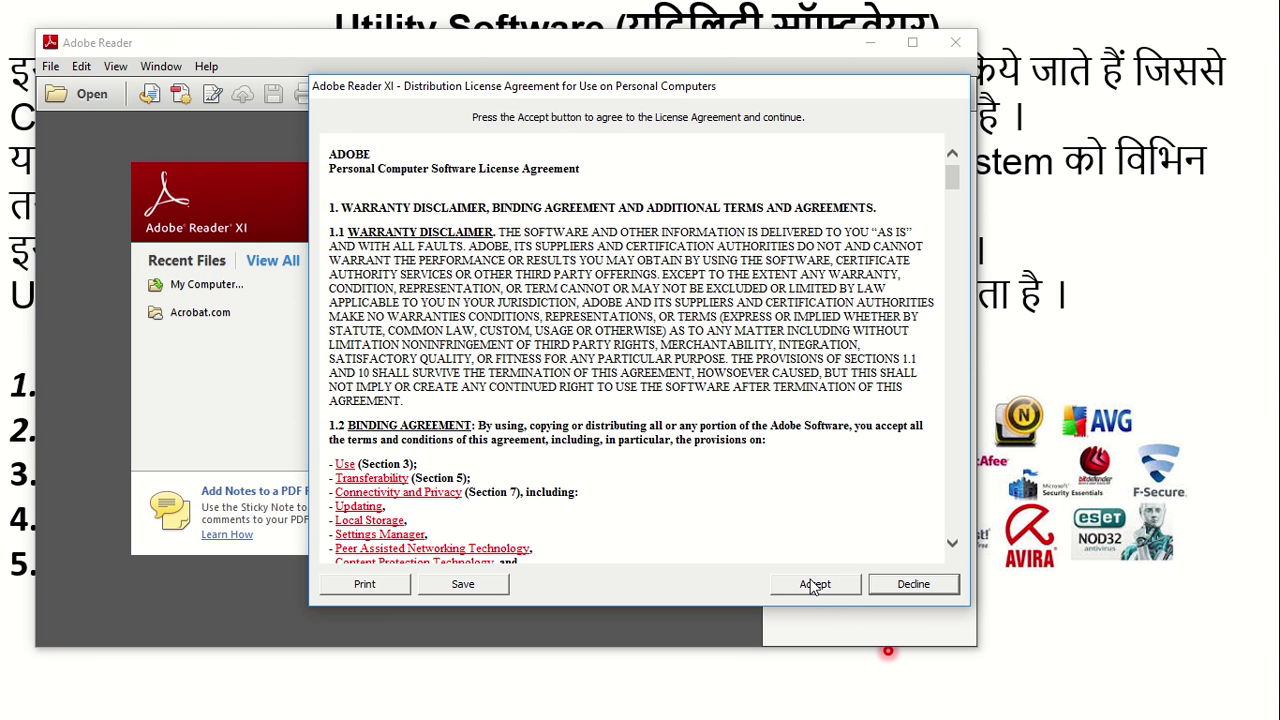
pyautogui.click(814, 585)
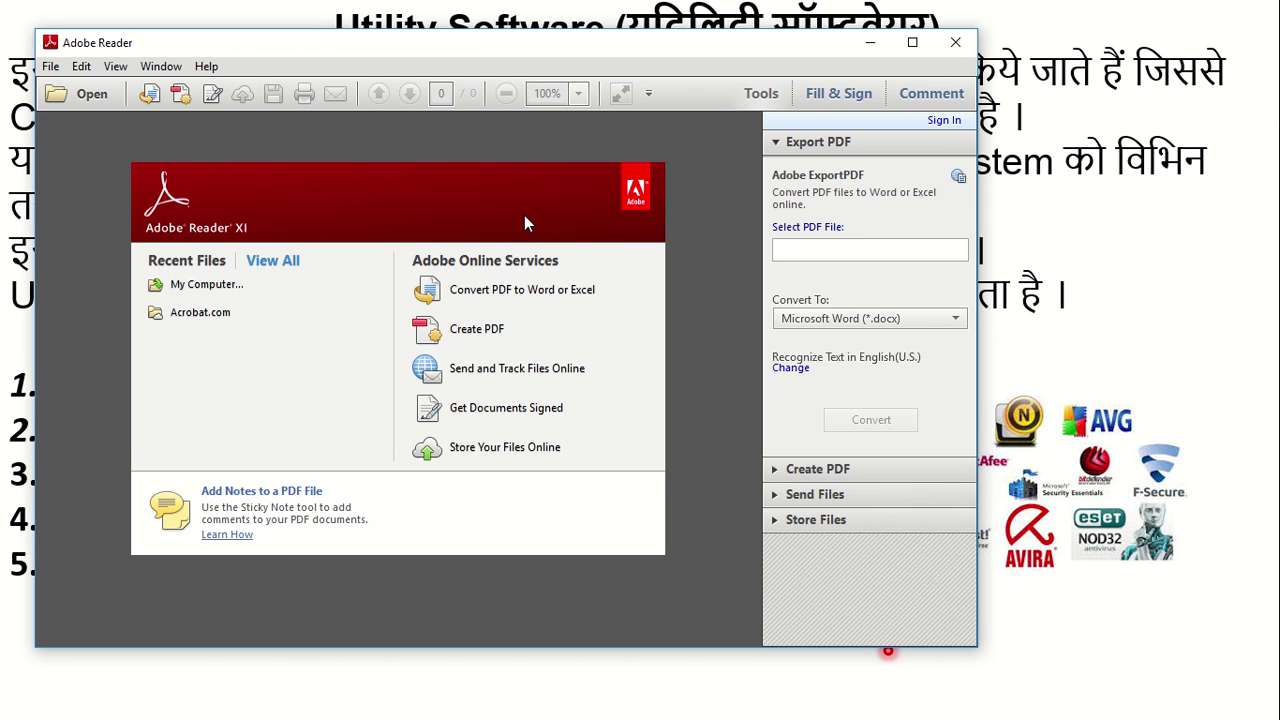
# View the dialog for opening PDF files, dismiss it without choosing a file, and exit Adobe Reader
pyautogui.click(51, 66)
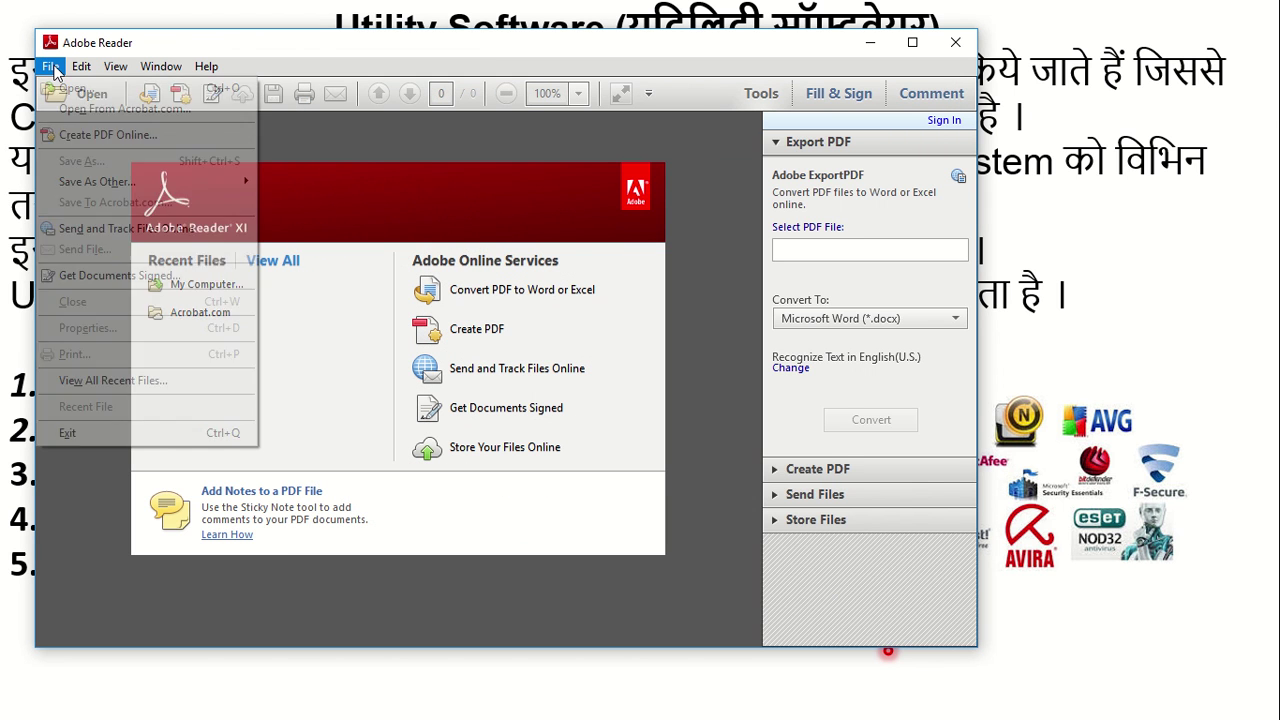
pyautogui.click(70, 92)
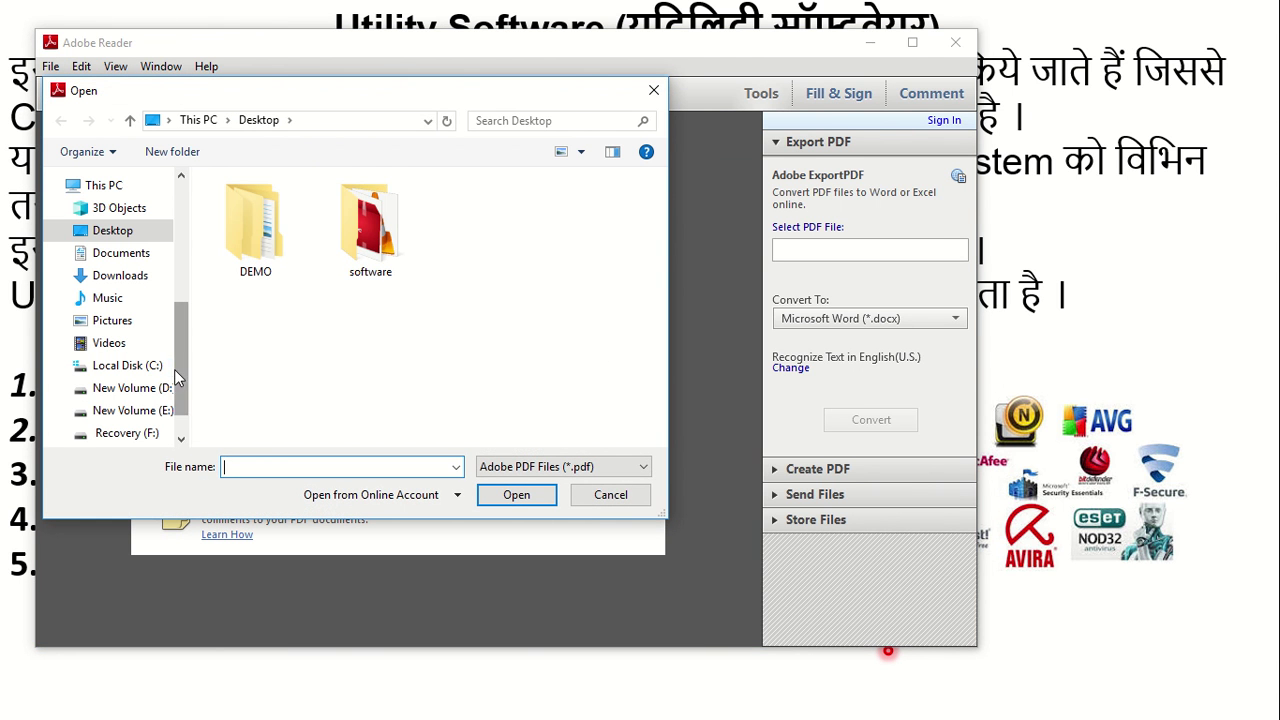
pyautogui.click(651, 91)
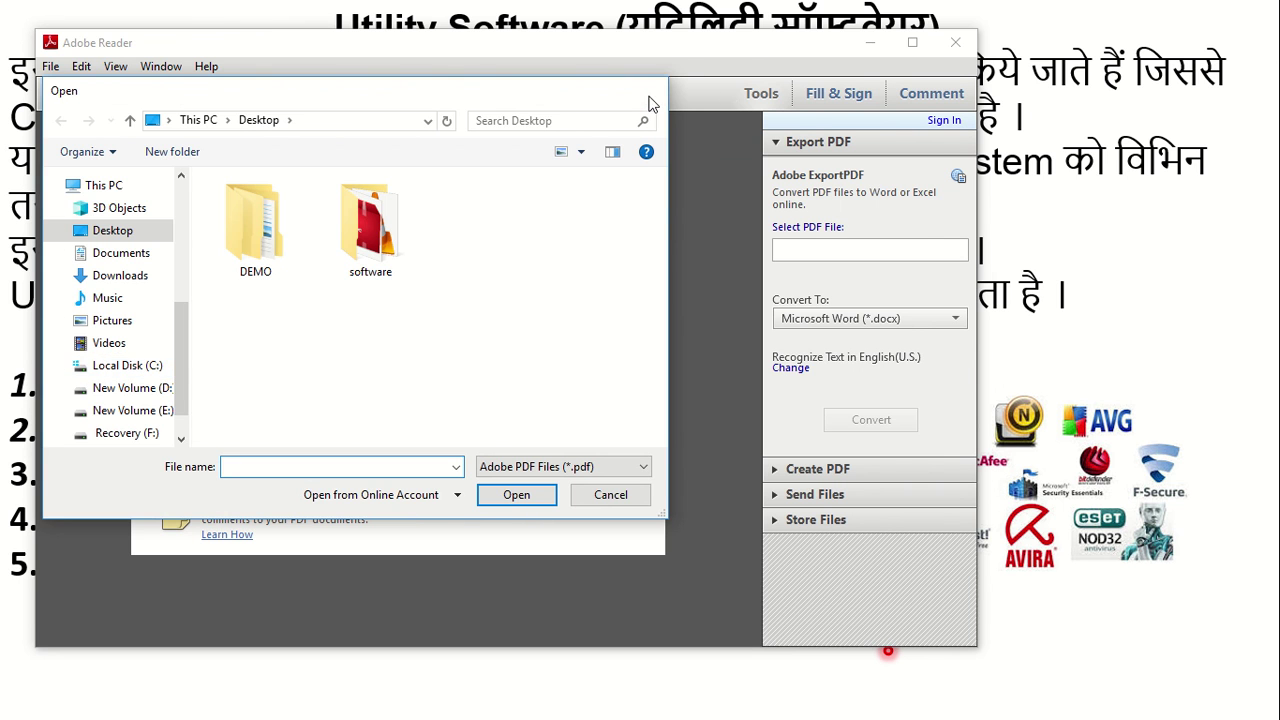
pyautogui.click(955, 42)
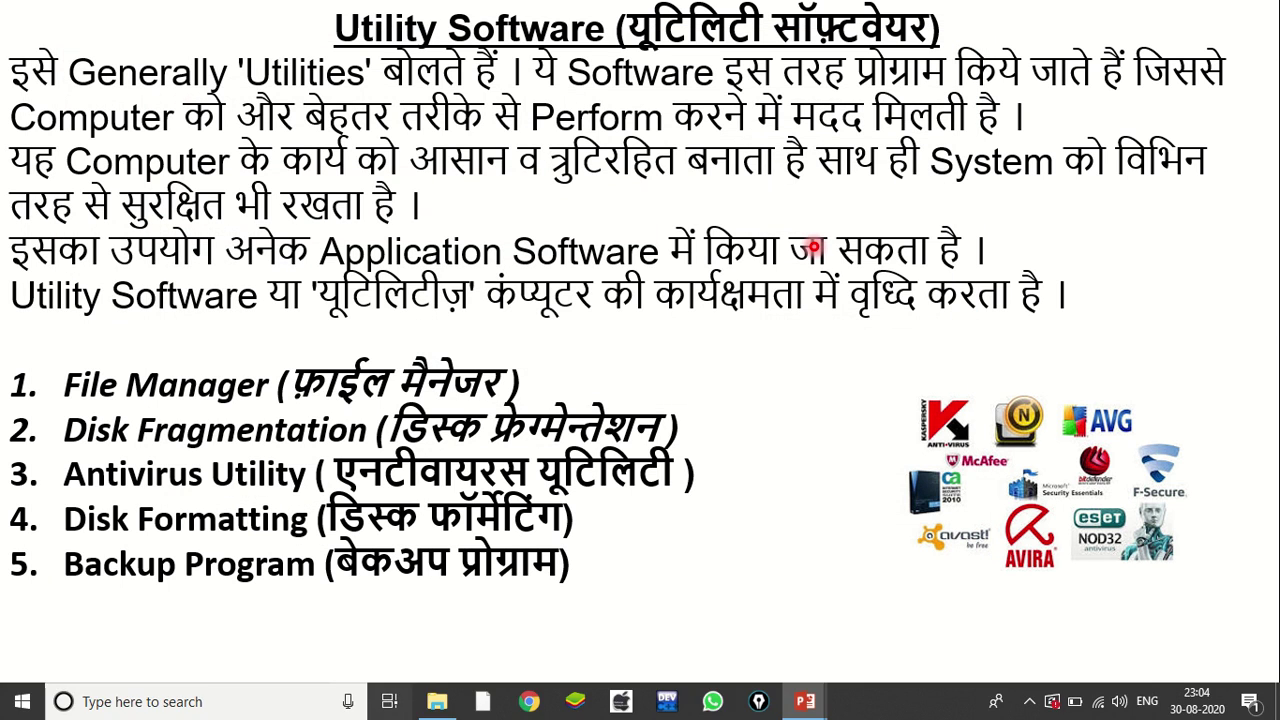
# Switch to Desktop 2, reopen the software folder, and launch the vlc-3.0.8-win64 installer, allowing it to make changes
pyautogui.press('super+Tab')
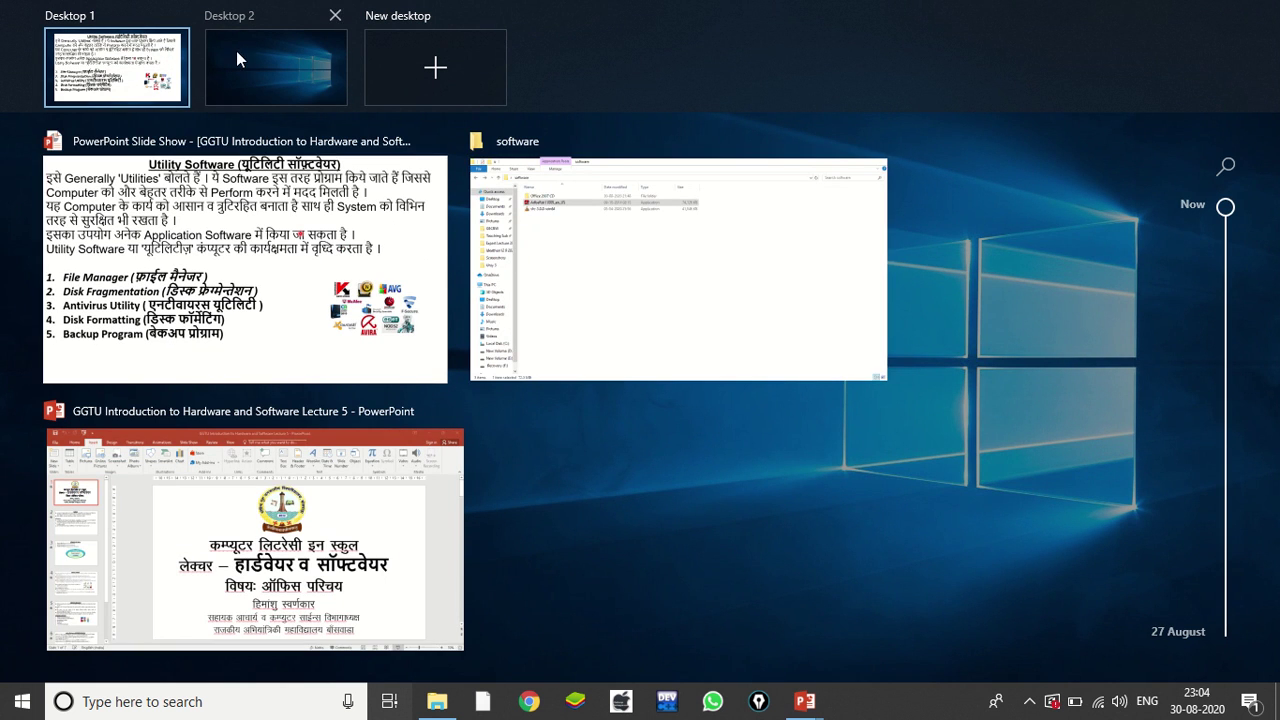
pyautogui.click(240, 61)
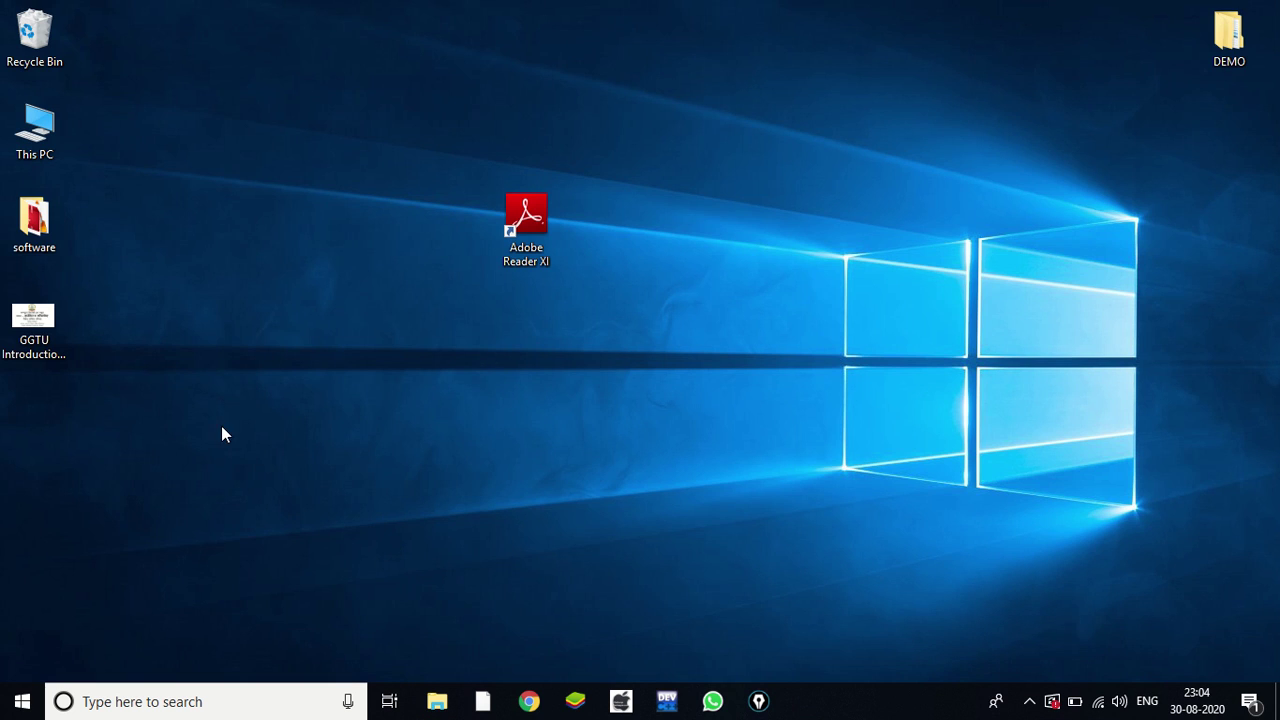
pyautogui.doubleClick(40, 225)
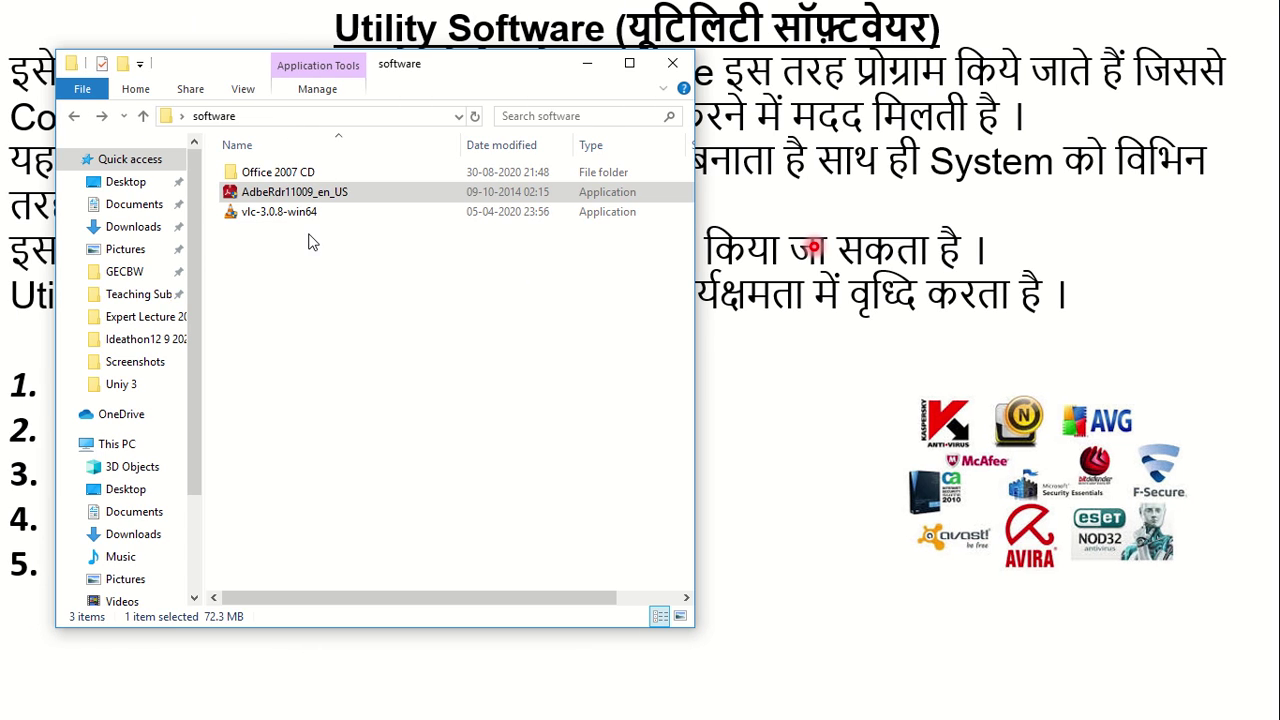
pyautogui.doubleClick(303, 213)
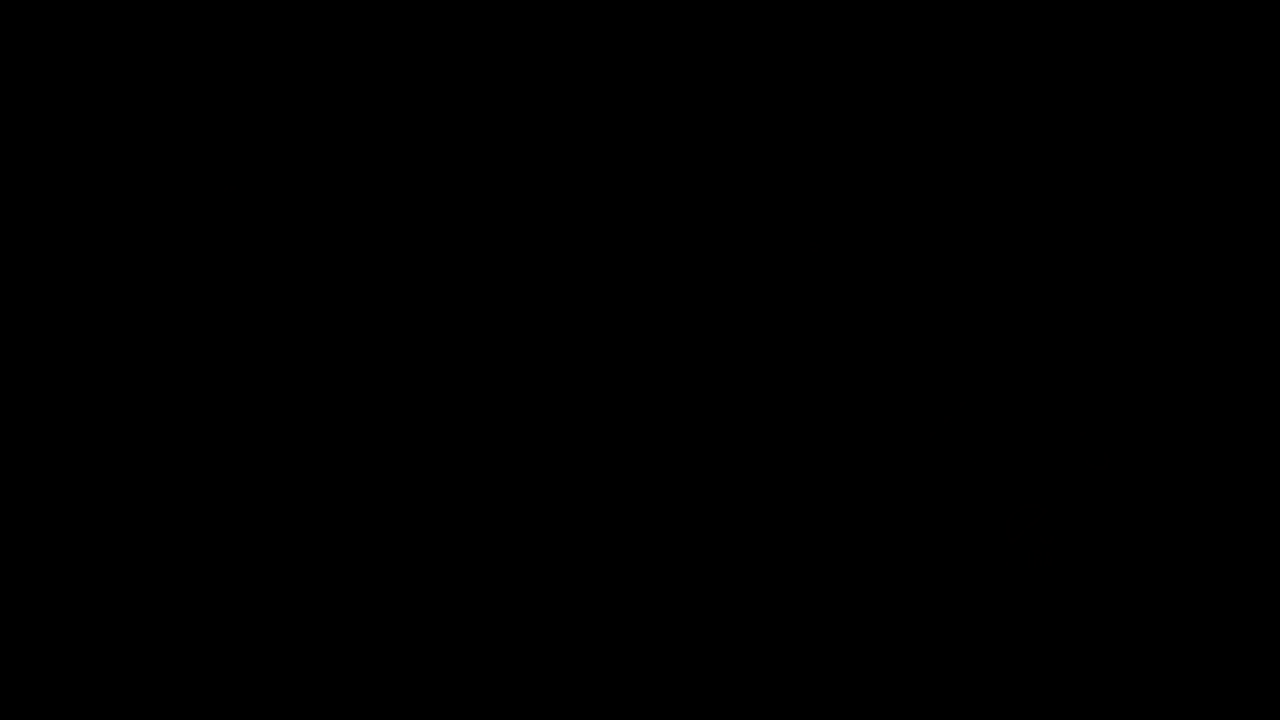
pyautogui.click(531, 491)
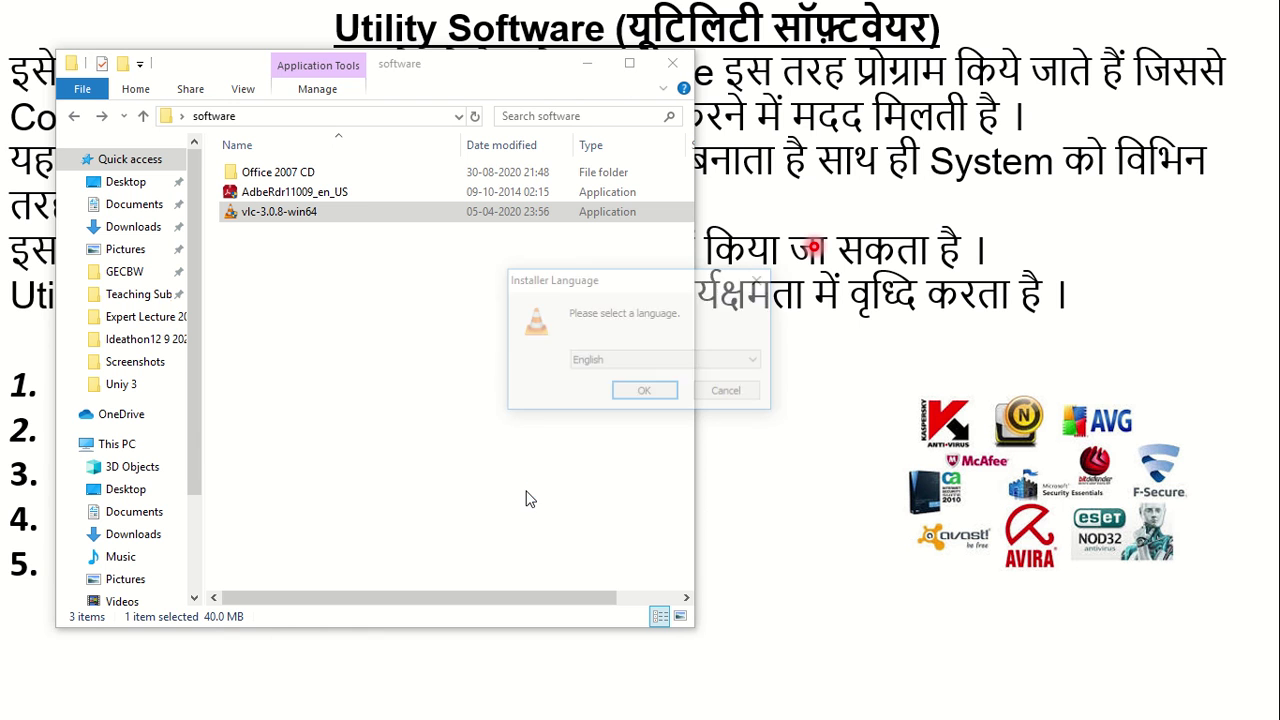
# Choose English as the VLC installer language and confirm it
pyautogui.click(597, 362)
pyautogui.click(597, 362)
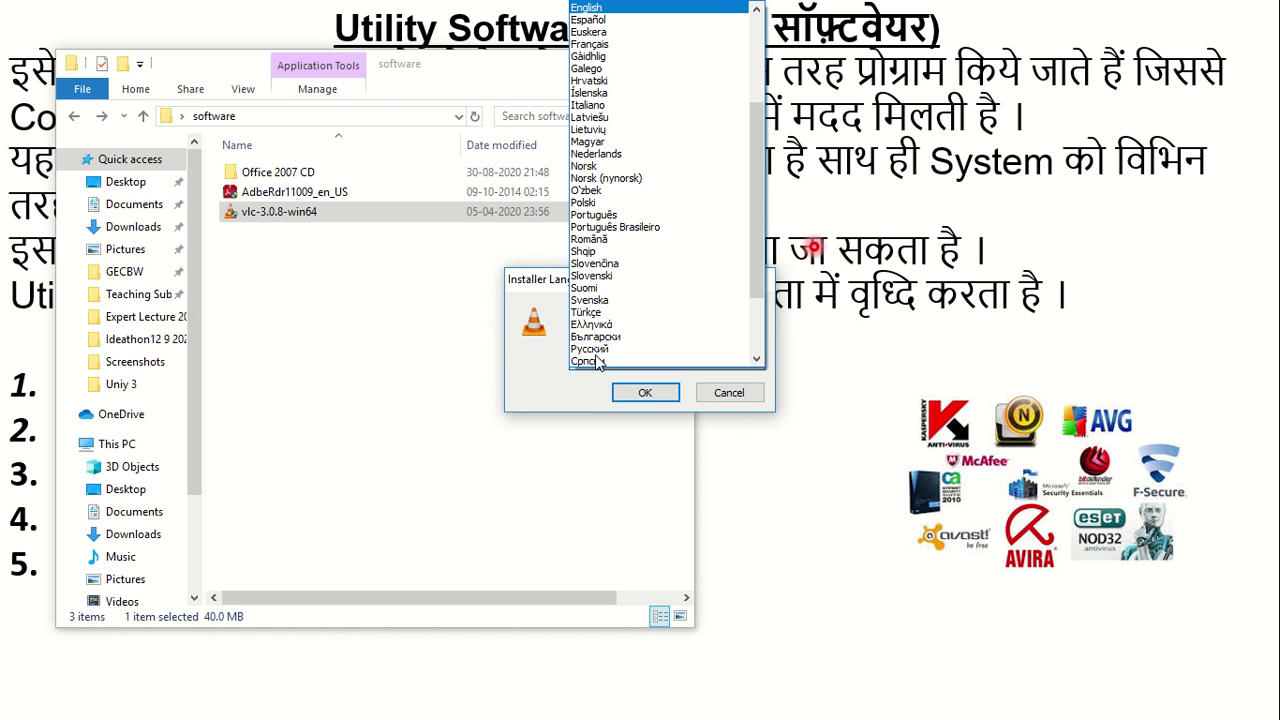
pyautogui.click(637, 10)
pyautogui.click(646, 393)
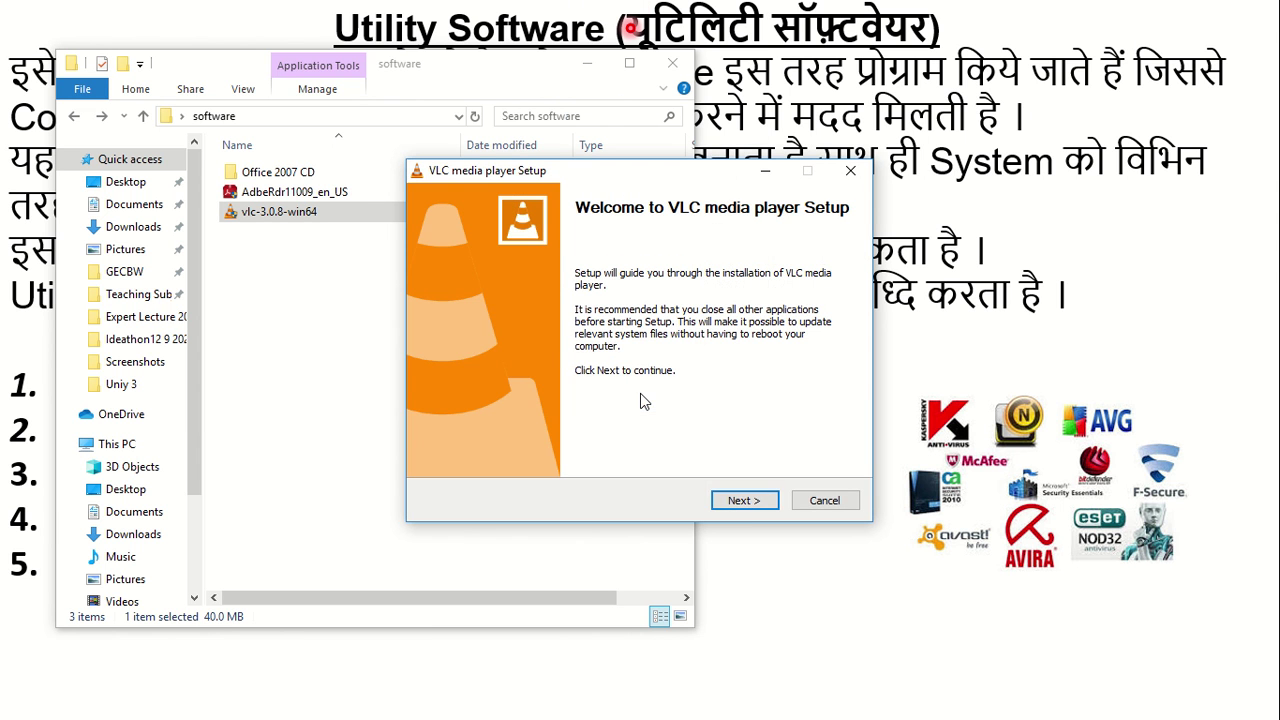
# Continue past the VLC license with the preset components and install it to C:\Program Files\VideoLAN\VLC
pyautogui.click(755, 505)
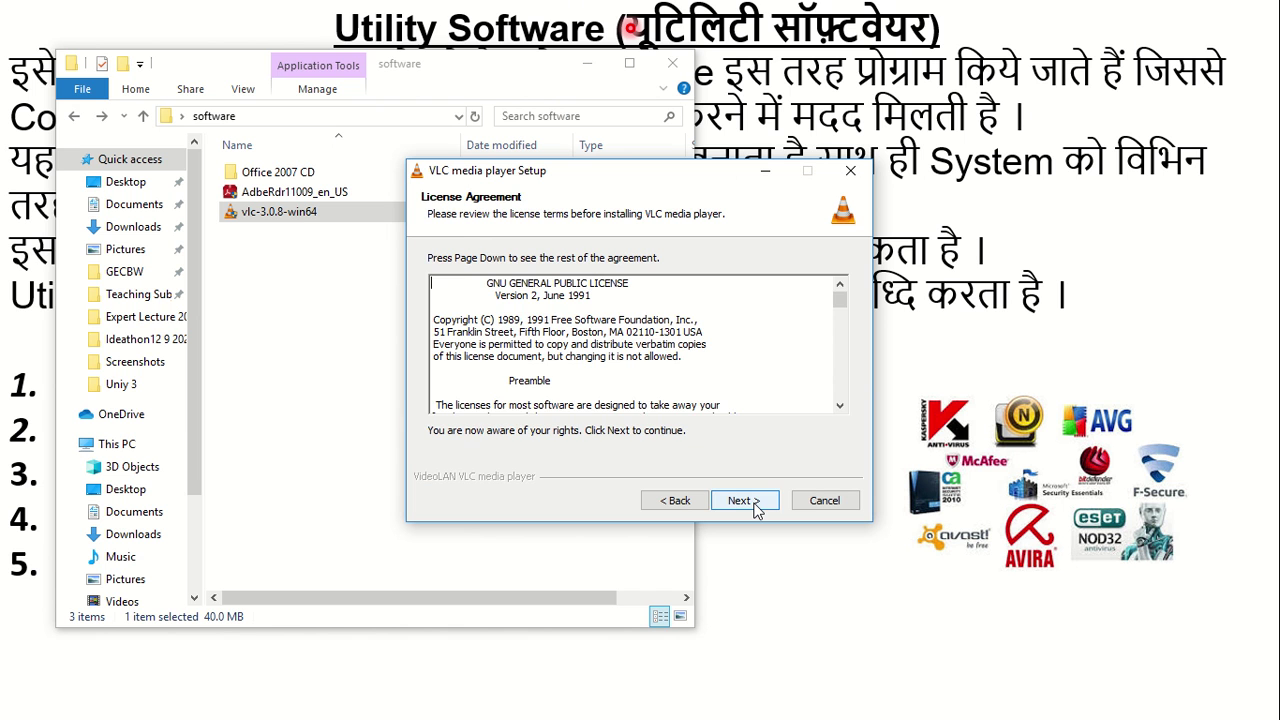
pyautogui.click(757, 508)
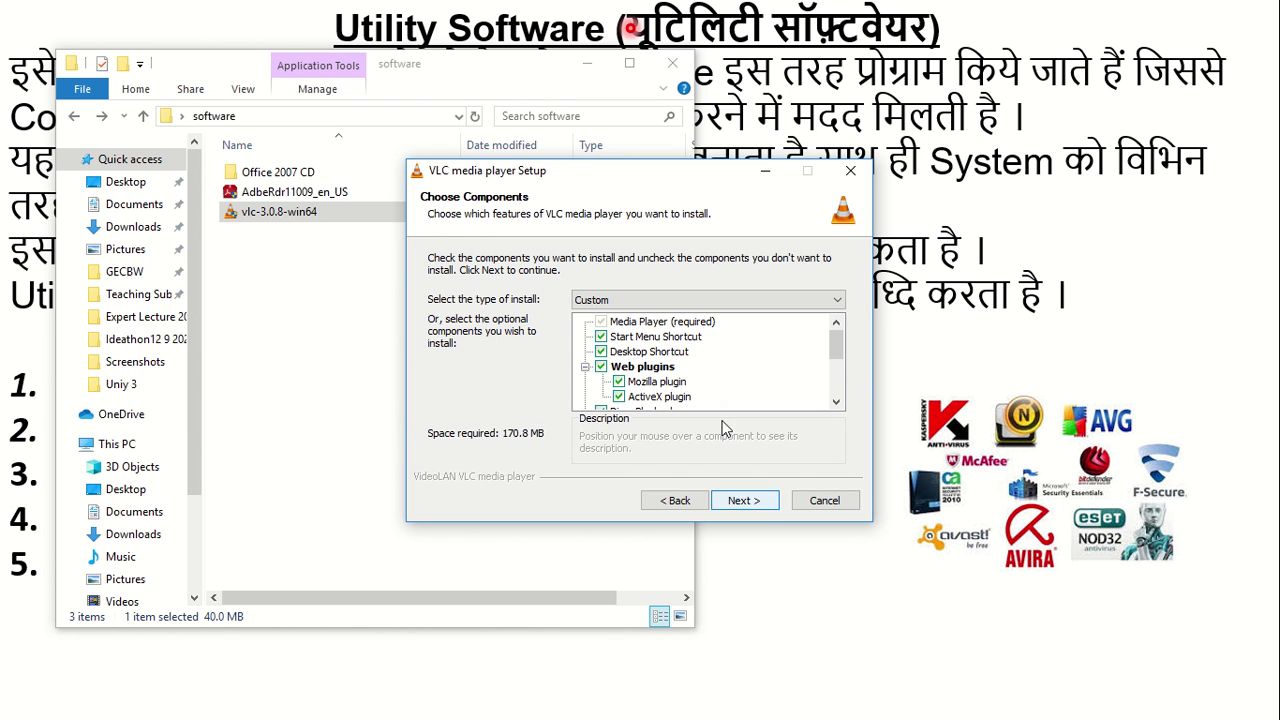
pyautogui.click(732, 506)
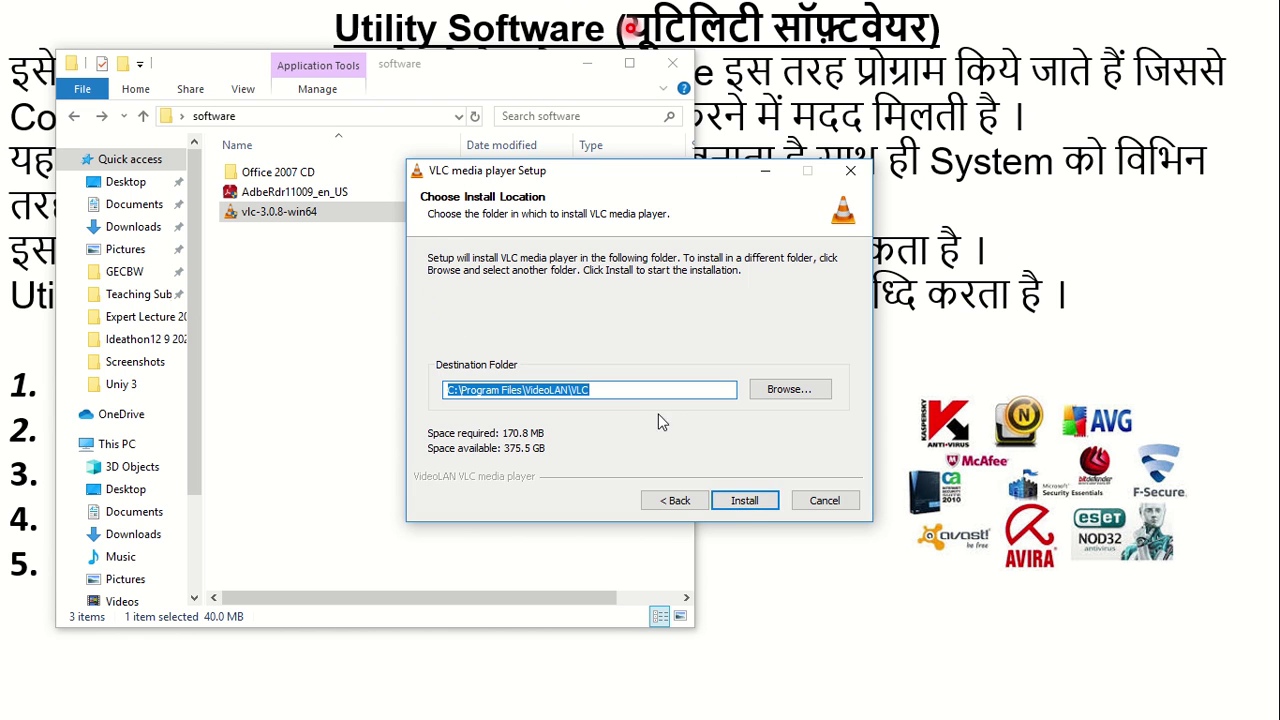
pyautogui.click(745, 500)
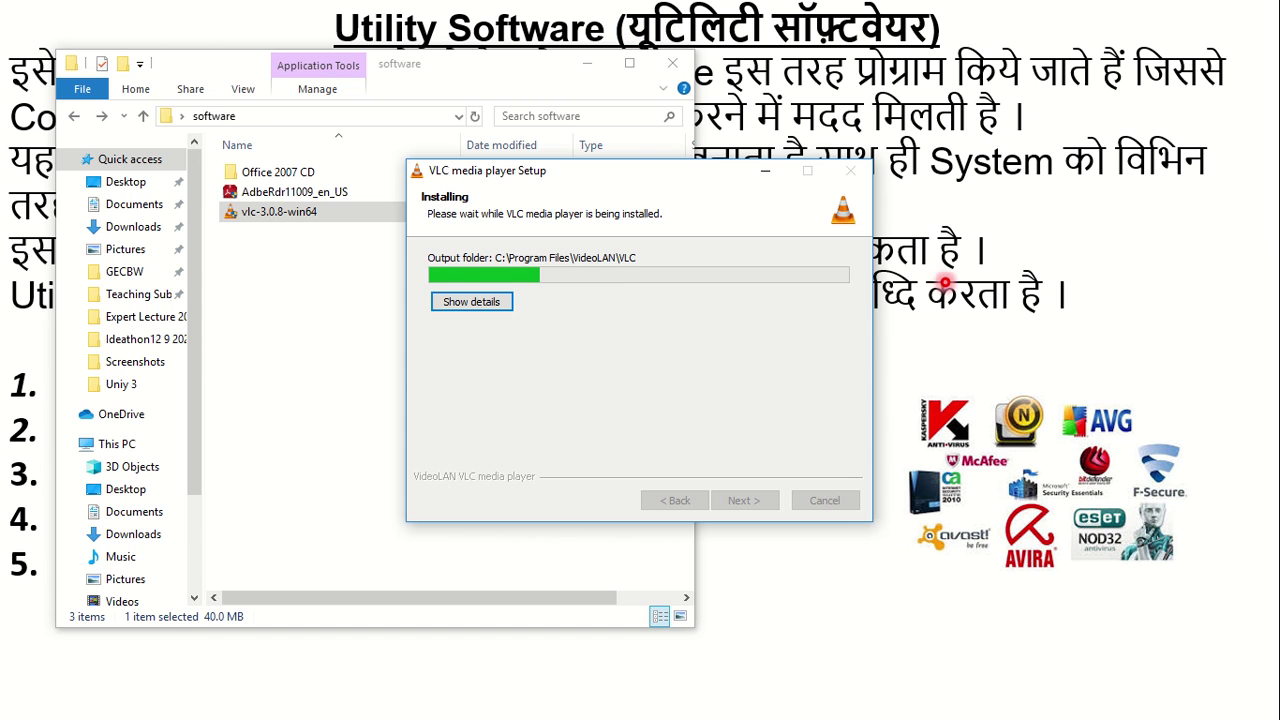
pyautogui.press('super+Tab')
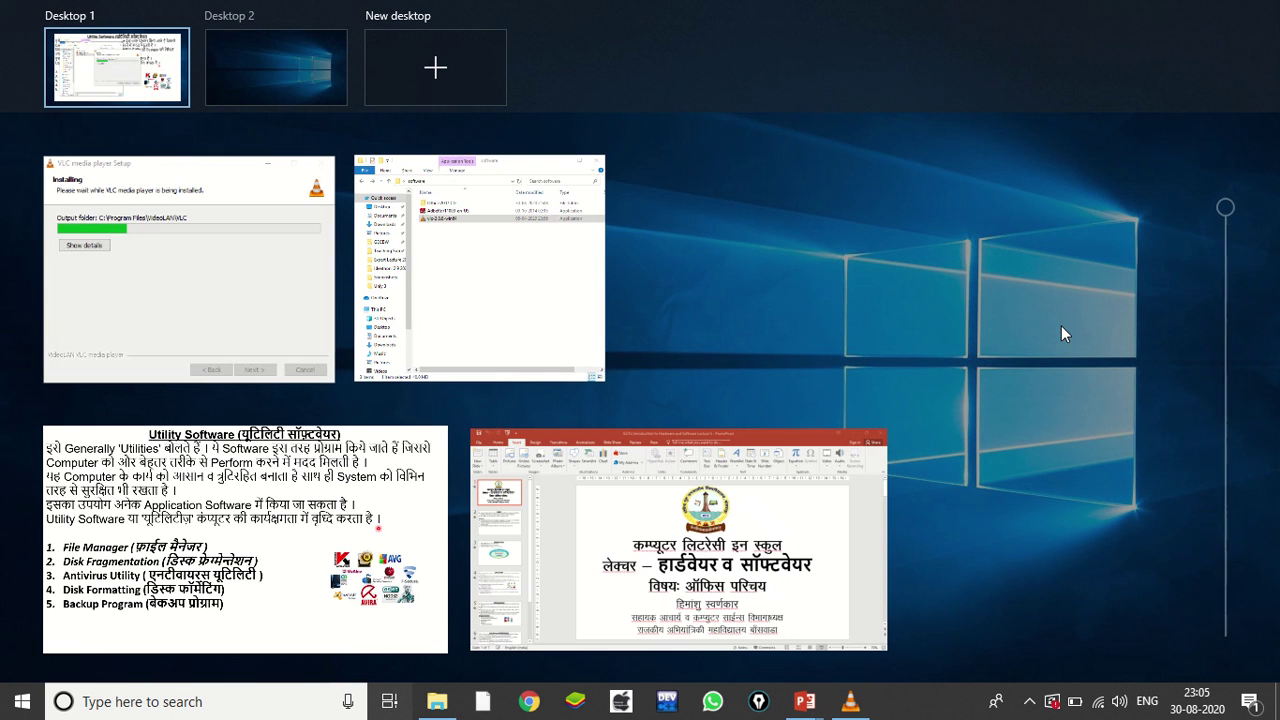
pyautogui.click(715, 288)
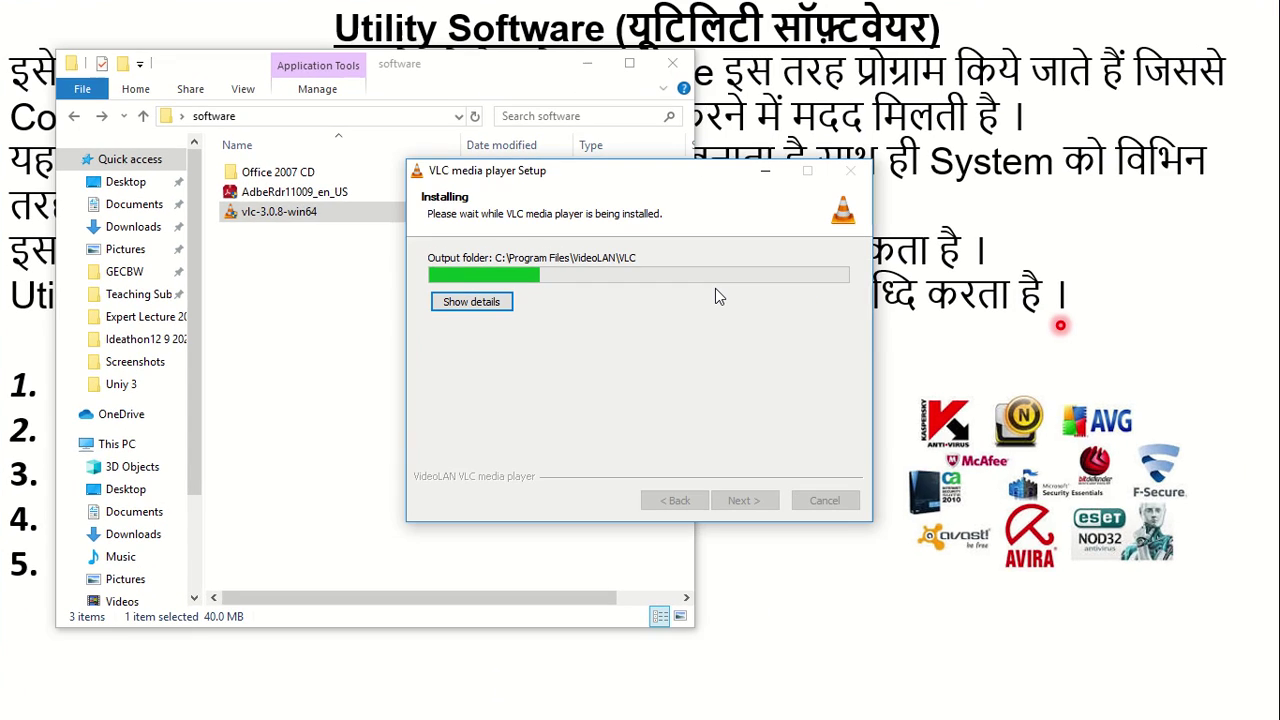
pyautogui.press('super+Tab')
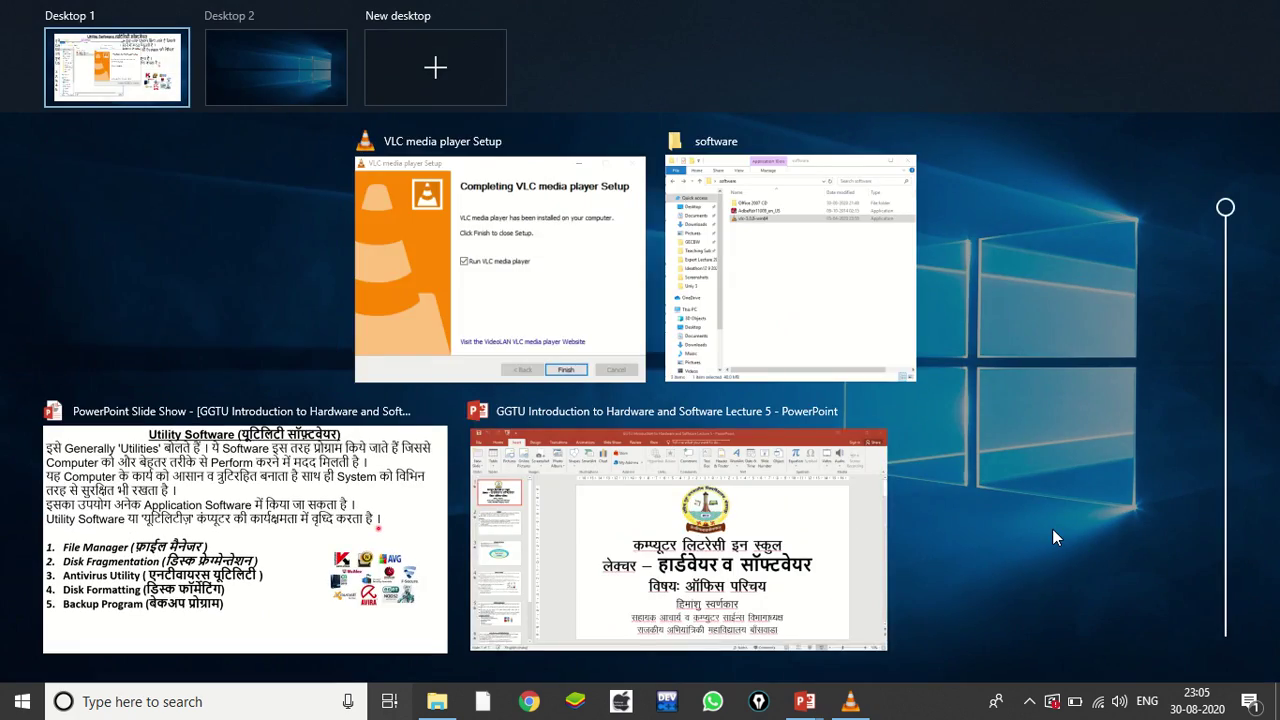
pyautogui.click(1052, 529)
# Return to the VLC media player Setup window, turn off Run VLC media player, and finish the setup
pyautogui.press('super+Tab')
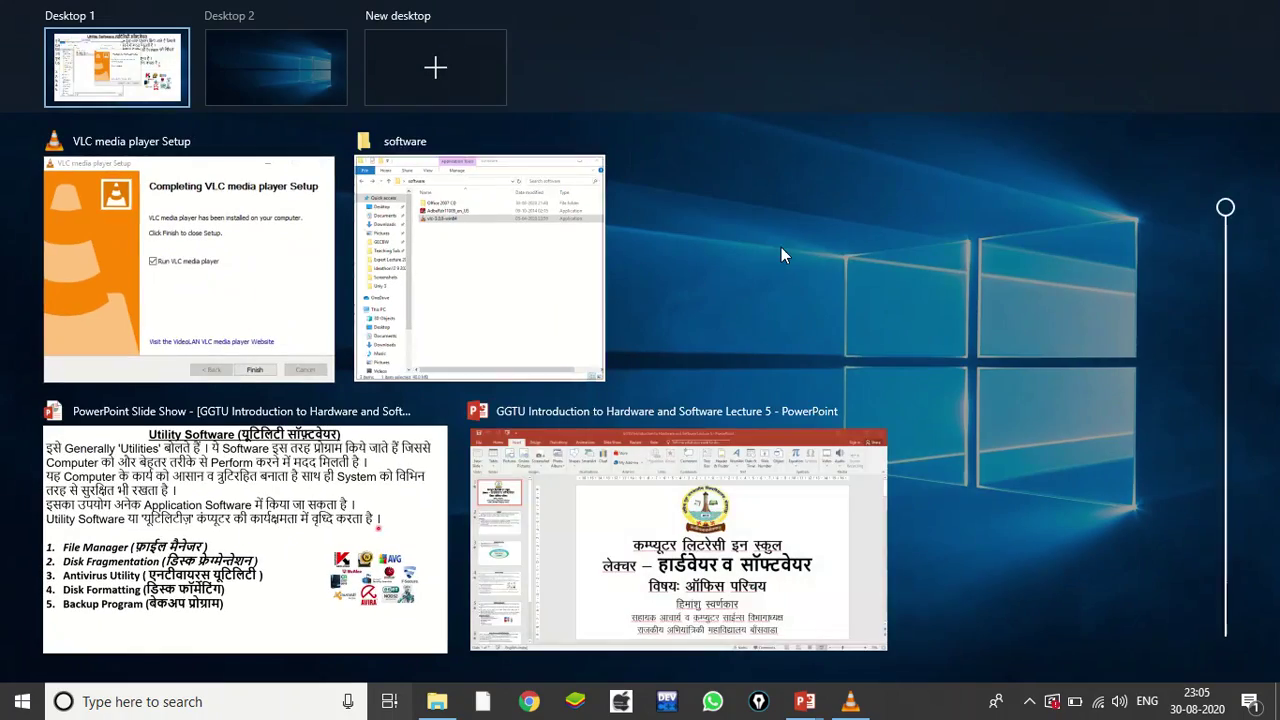
pyautogui.click(135, 253)
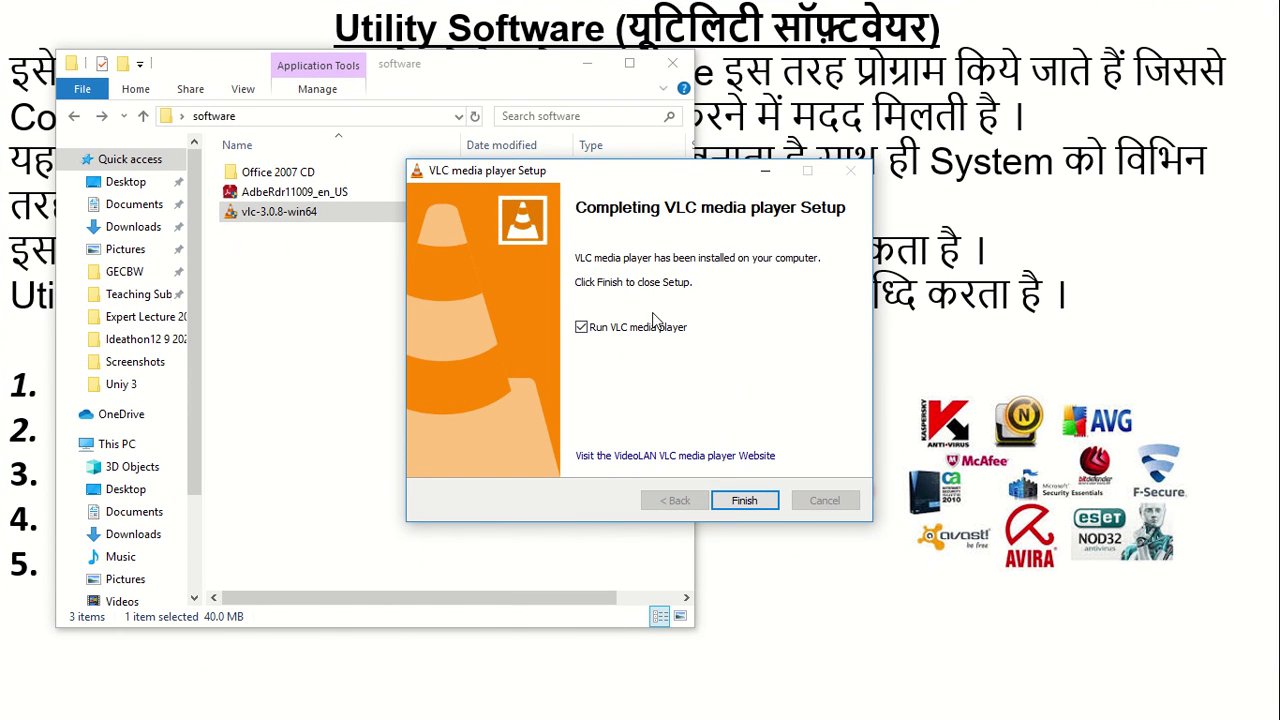
pyautogui.click(593, 329)
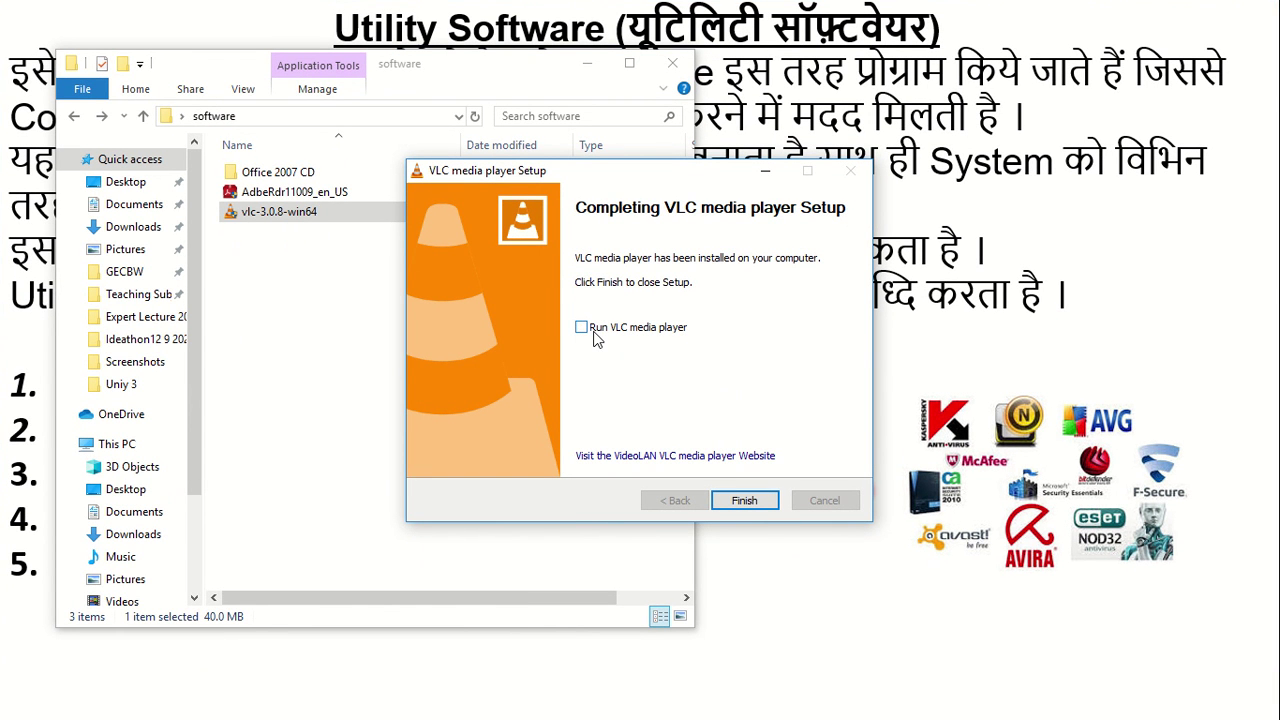
pyautogui.click(764, 508)
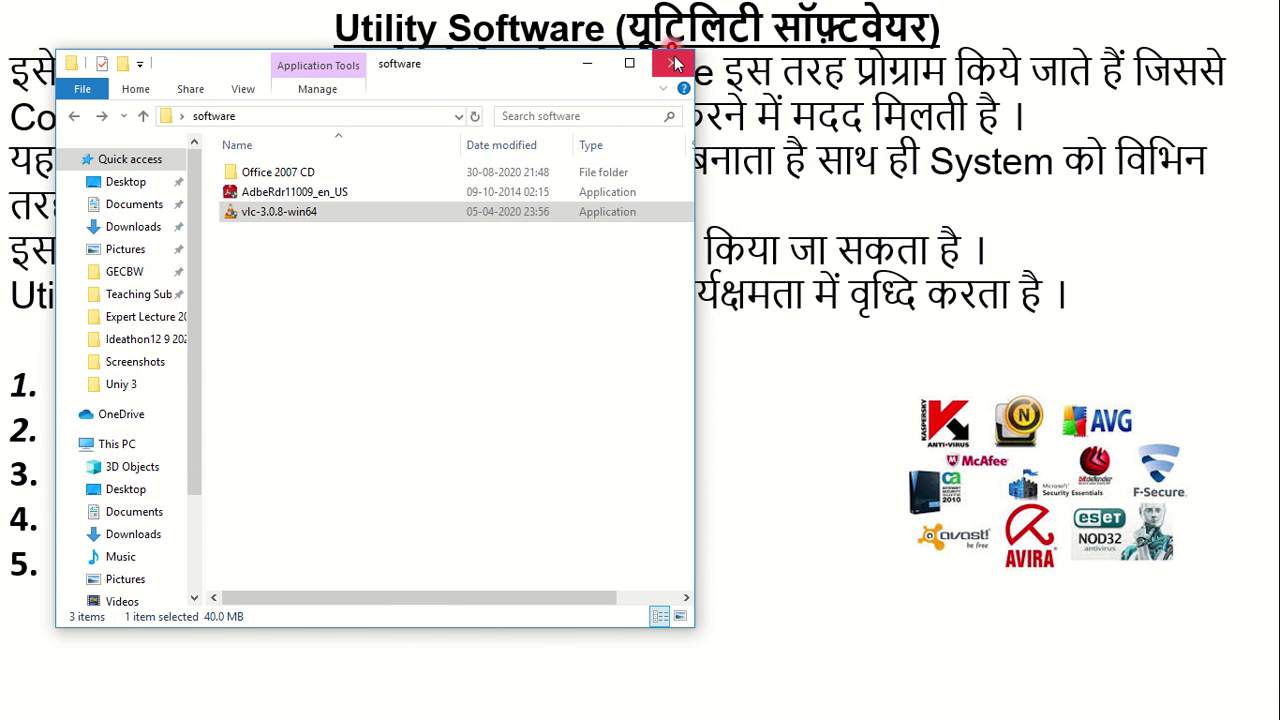
# Close the software folder window and switch to the empty Desktop 2
pyautogui.click(674, 63)
pyautogui.press('super+Tab')
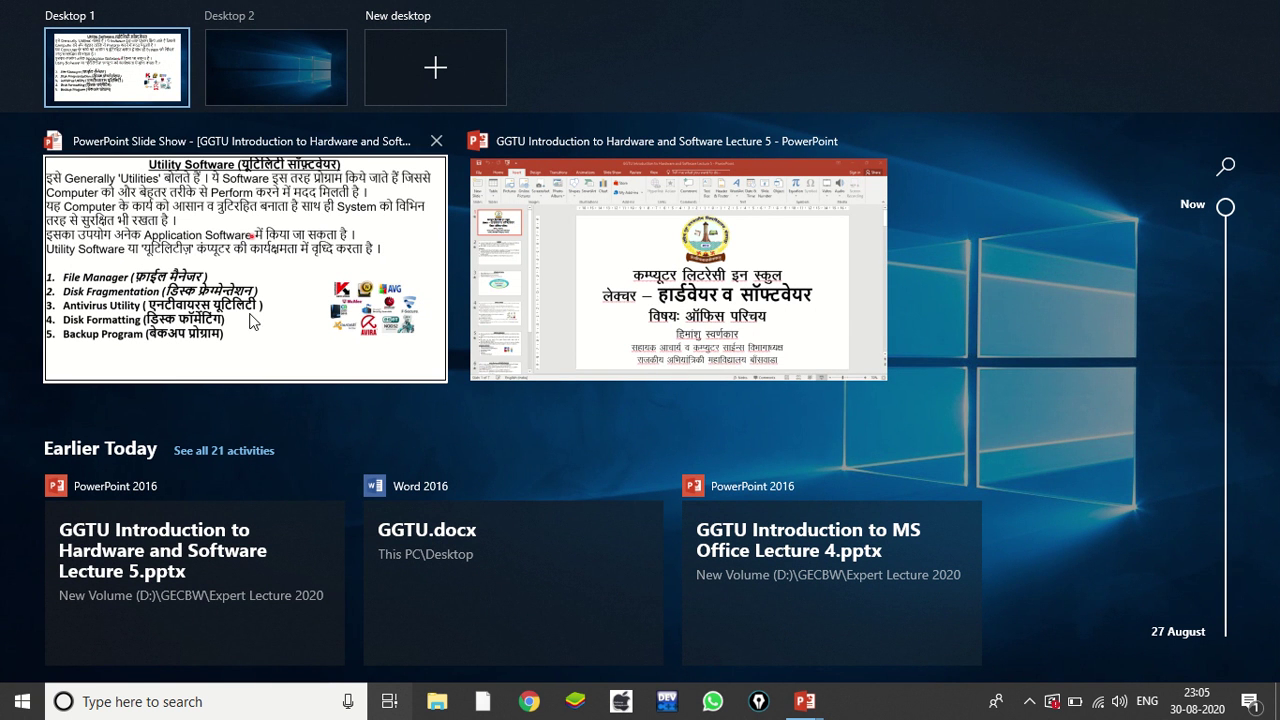
pyautogui.click(329, 74)
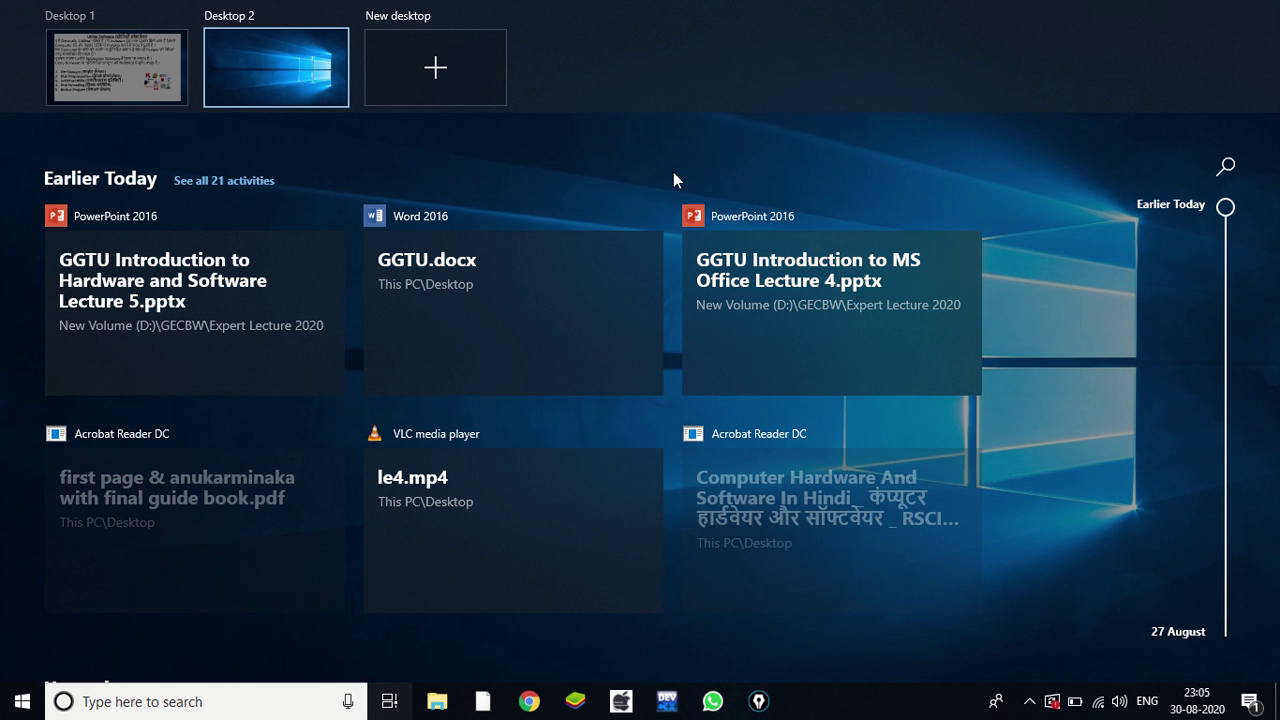
pyautogui.click(674, 176)
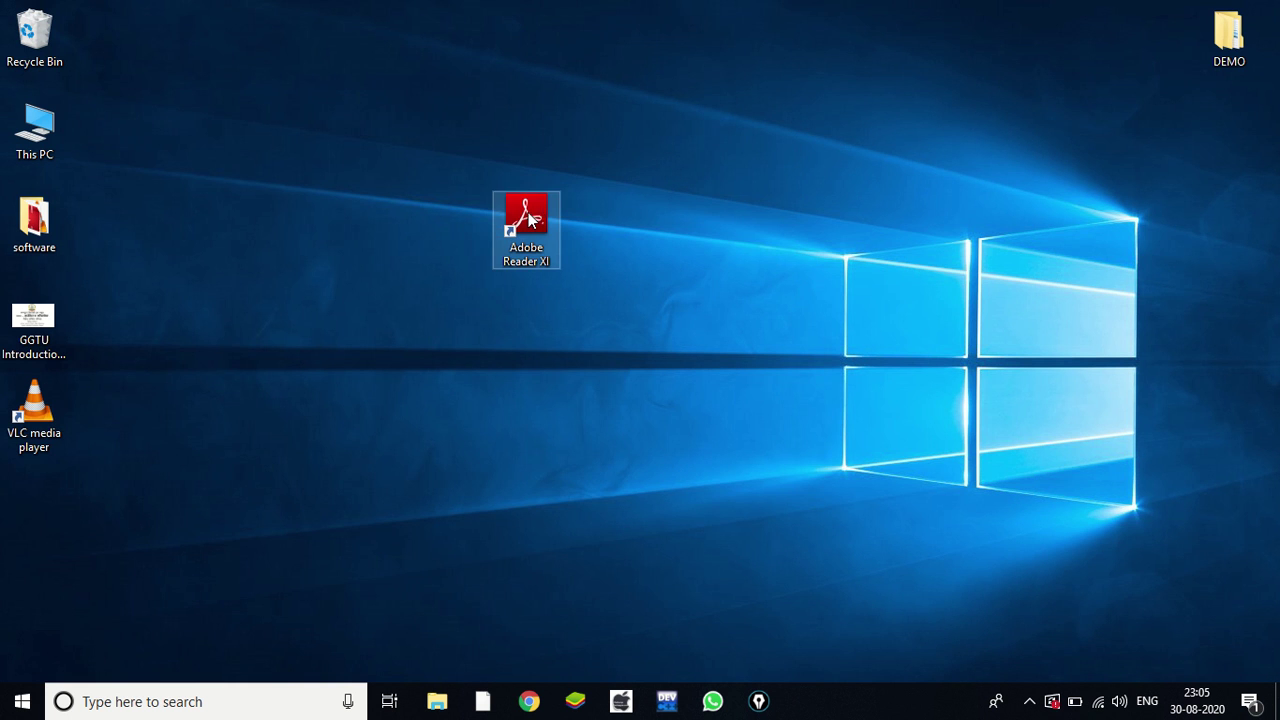
# Move the Adobe Reader XI shortcut higher on the desktop and place the VLC media player shortcut in the same row, to its left
pyautogui.moveTo(538, 206); pyautogui.dragTo(538, 113)
pyautogui.click(34, 428)
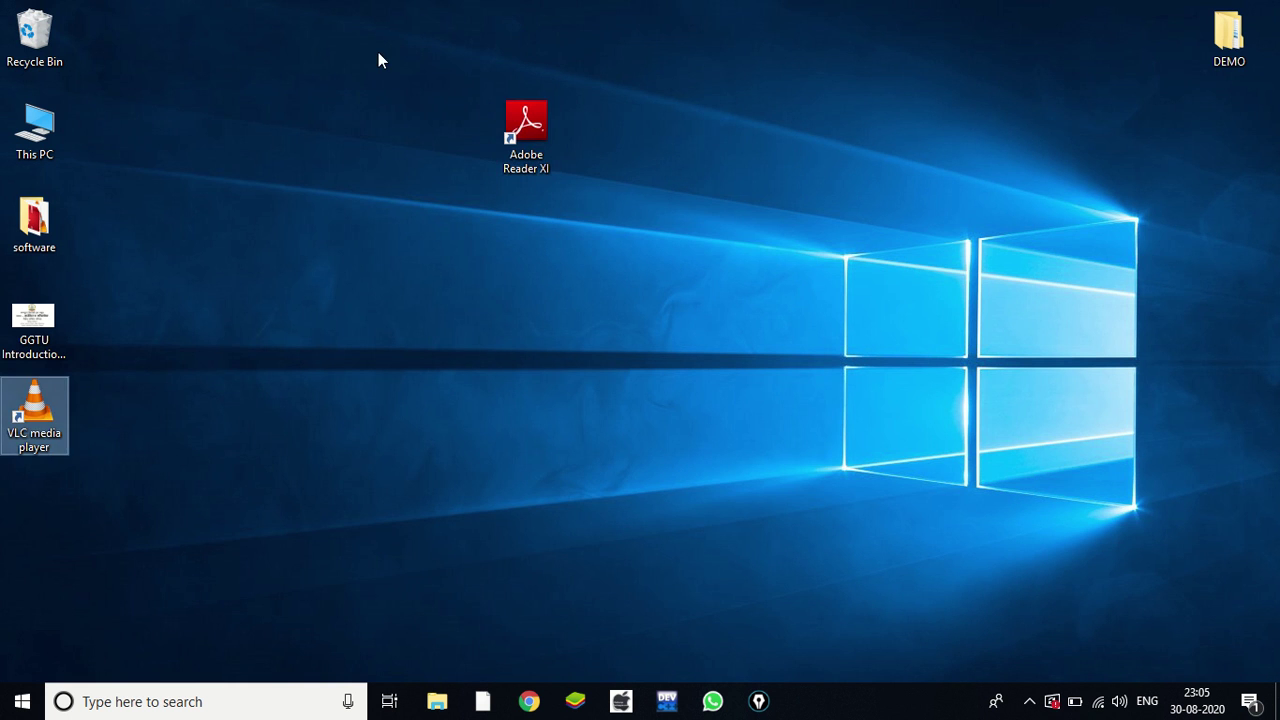
pyautogui.moveTo(28, 425); pyautogui.dragTo(380, 100)
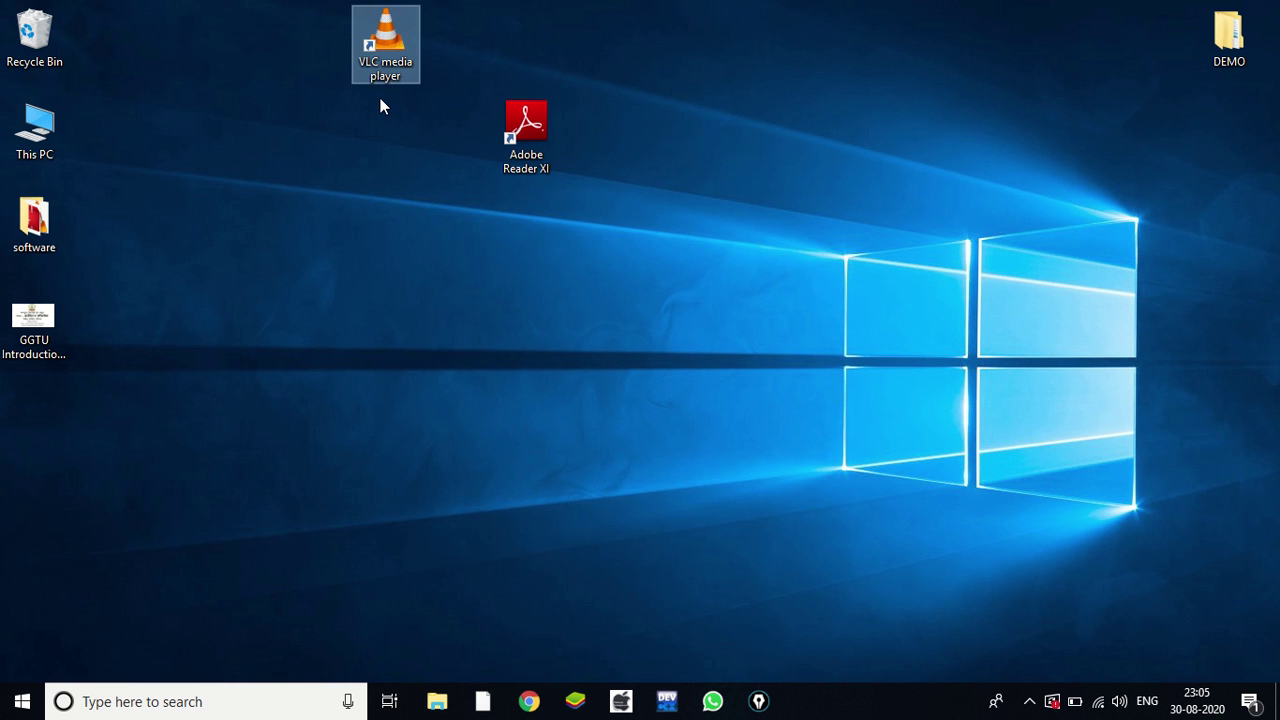
pyautogui.moveTo(398, 24); pyautogui.dragTo(392, 95)
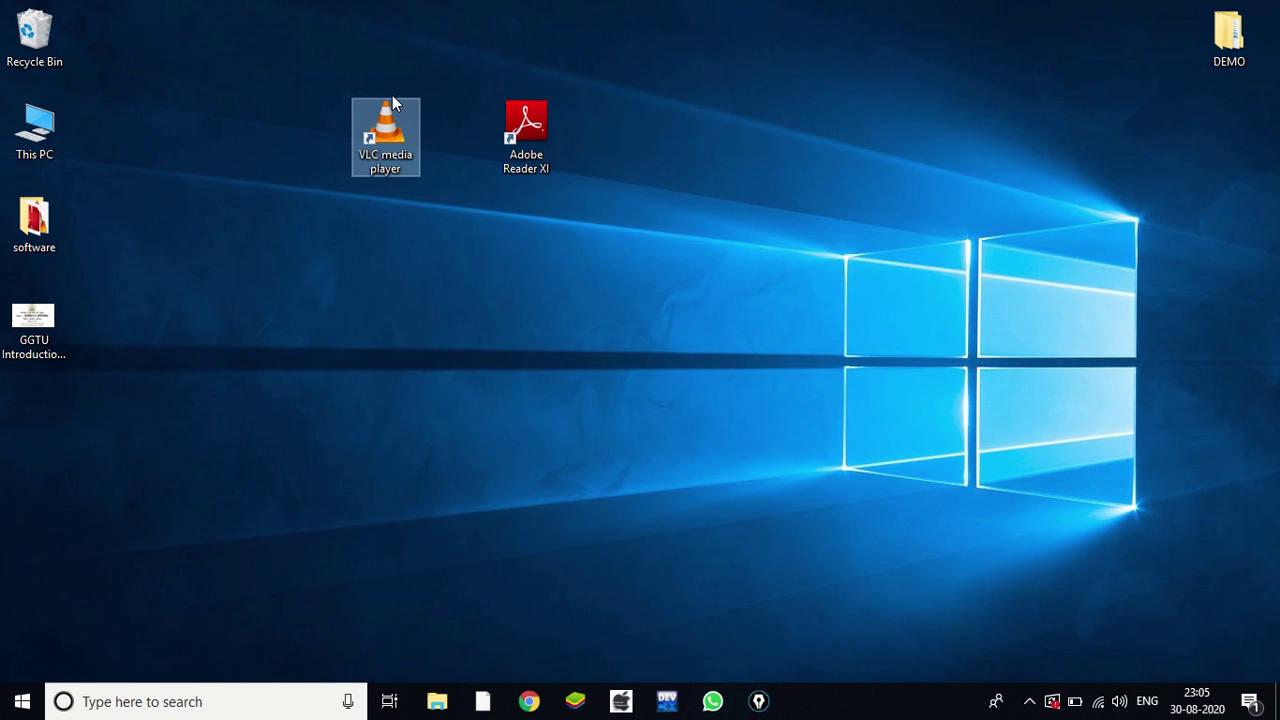
# Launch VLC media player, turn off metadata network access and regular update checks in the privacy policy, continue, and close the player
pyautogui.doubleClick(389, 128)
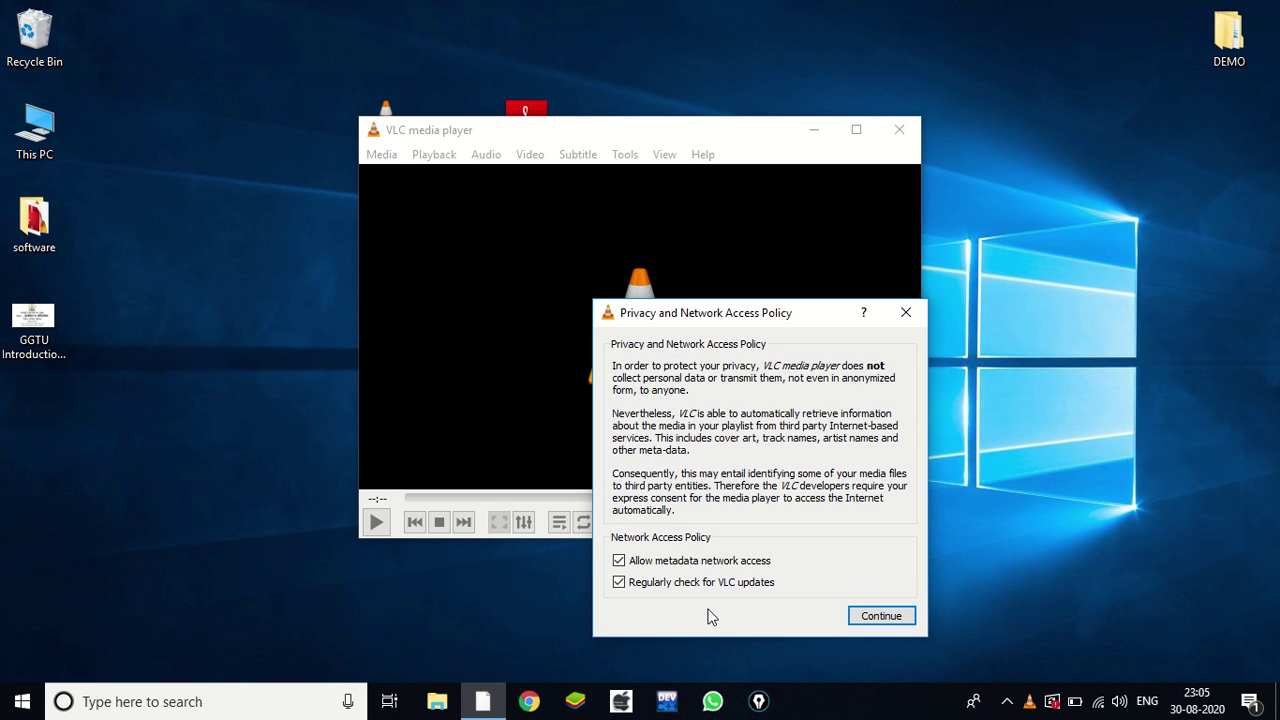
pyautogui.click(620, 583)
pyautogui.click(619, 561)
pyautogui.click(902, 615)
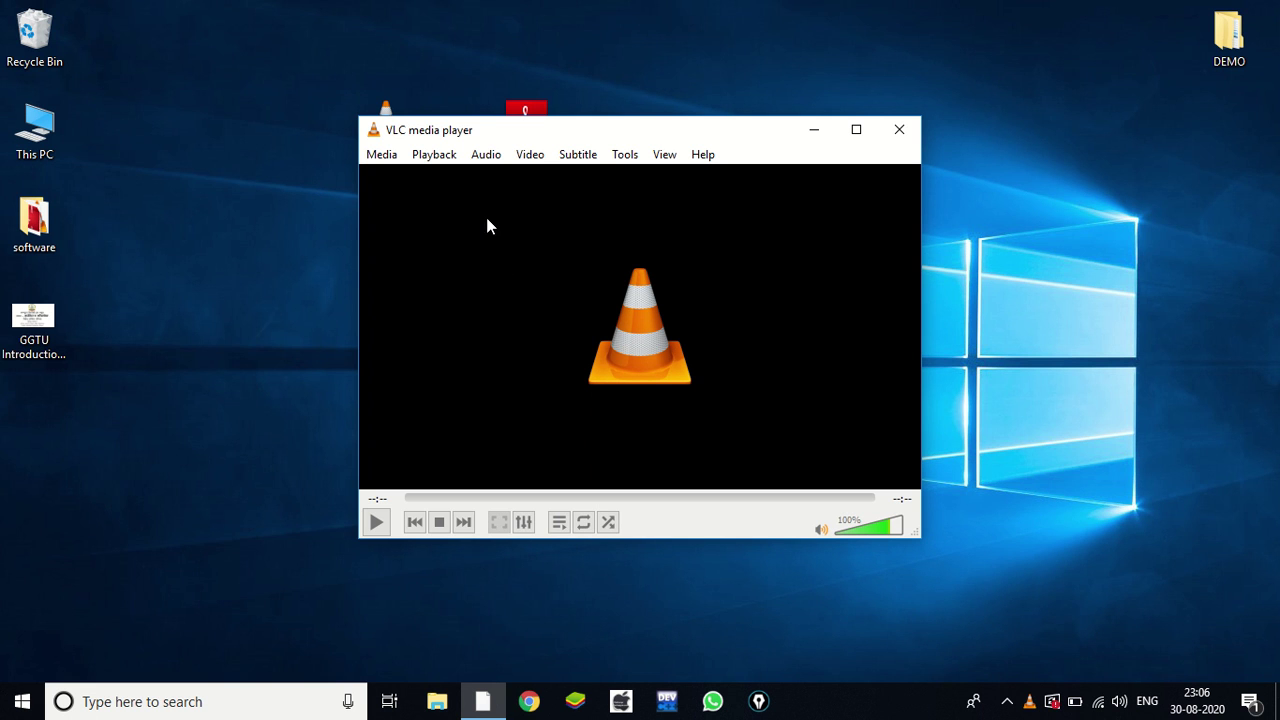
pyautogui.click(907, 132)
# Move the VLC media player shortcut to the right of Adobe Reader XI and return to the Utility Software slide show on Desktop 1
pyautogui.click(378, 140)
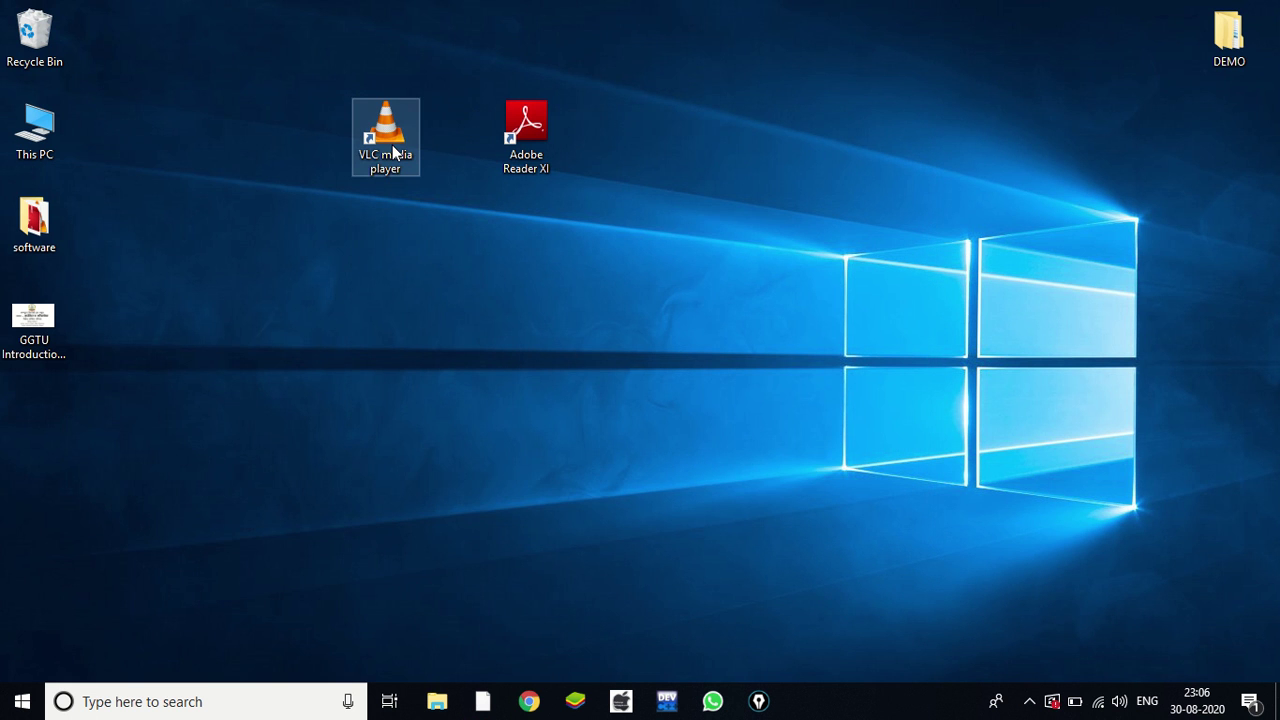
pyautogui.moveTo(383, 145); pyautogui.dragTo(650, 140)
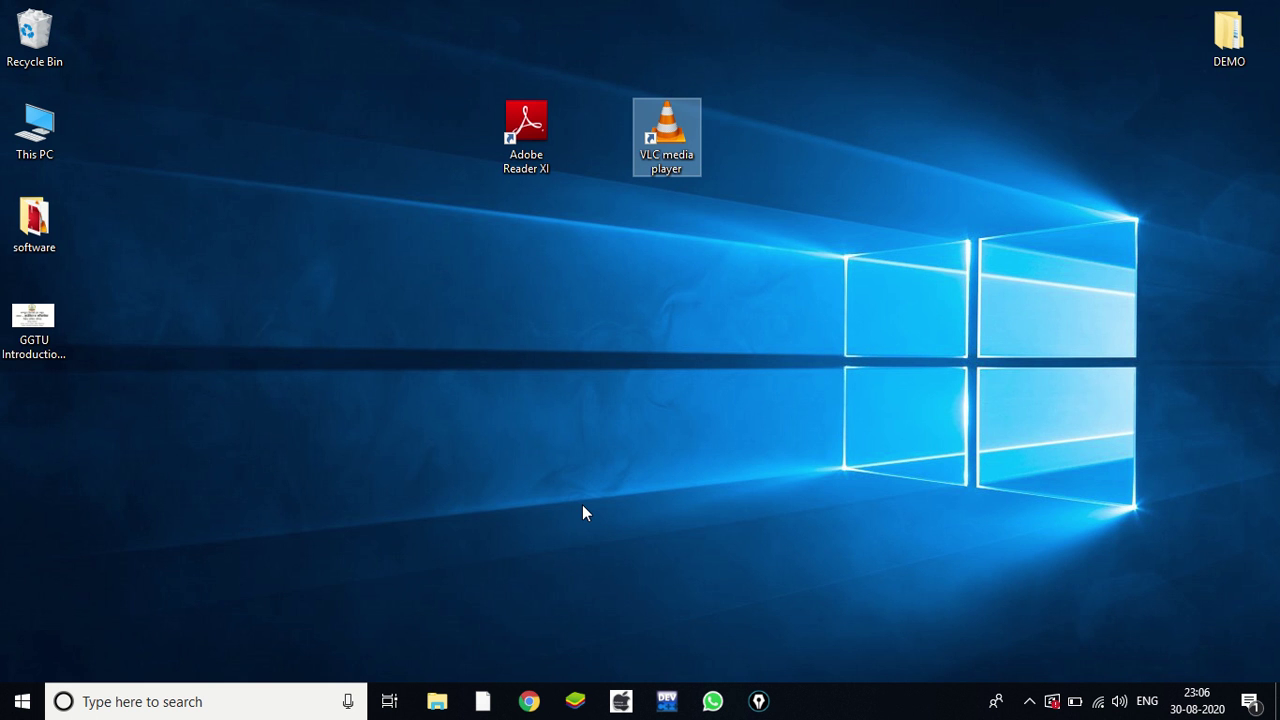
pyautogui.press('super+Tab')
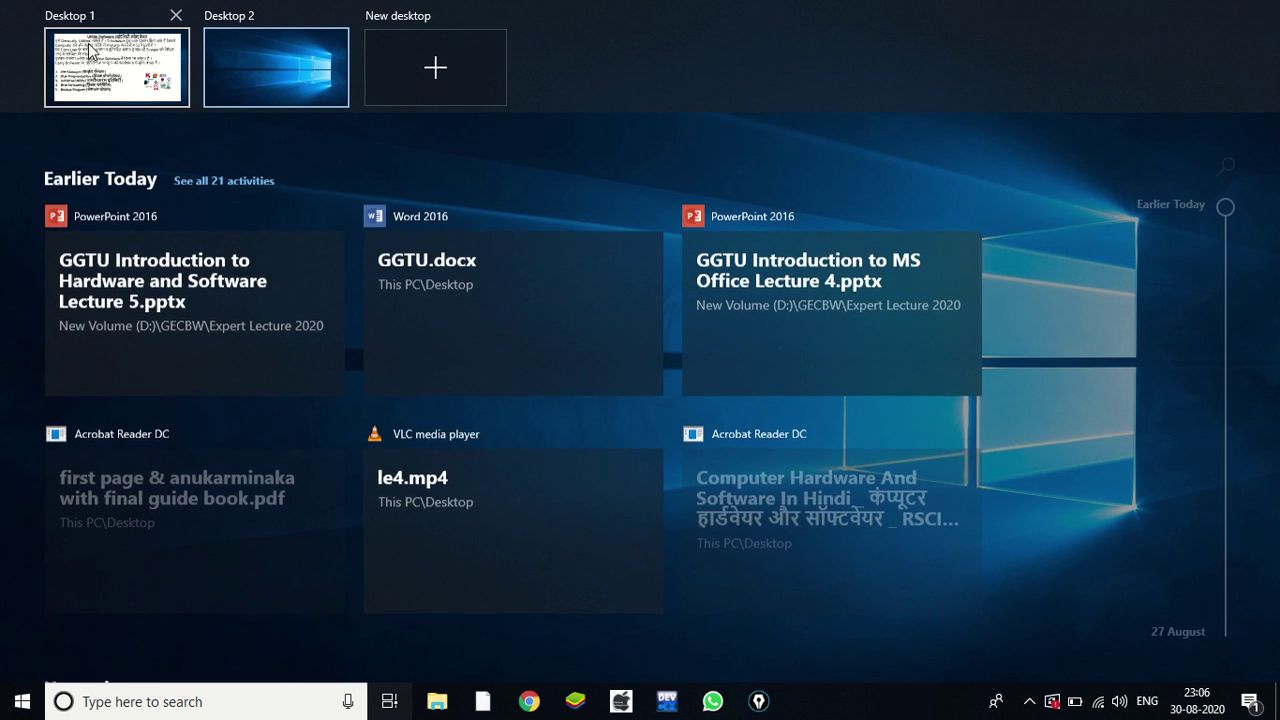
pyautogui.click(104, 75)
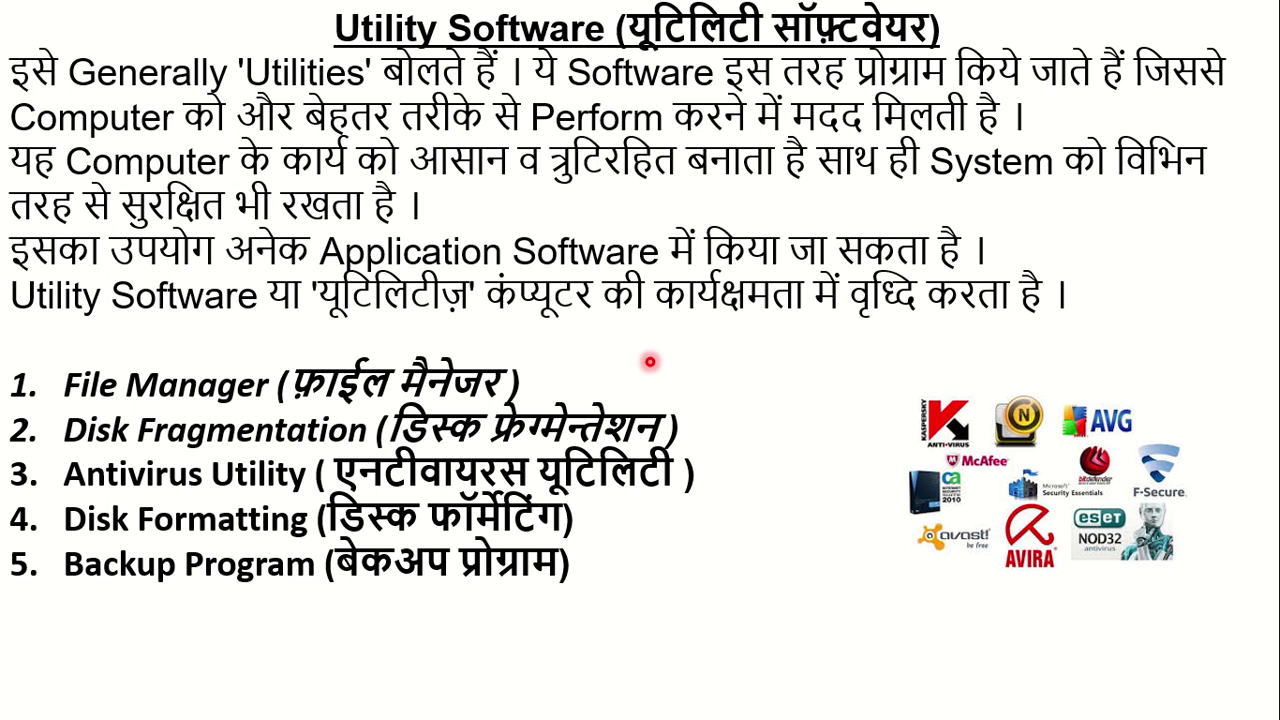